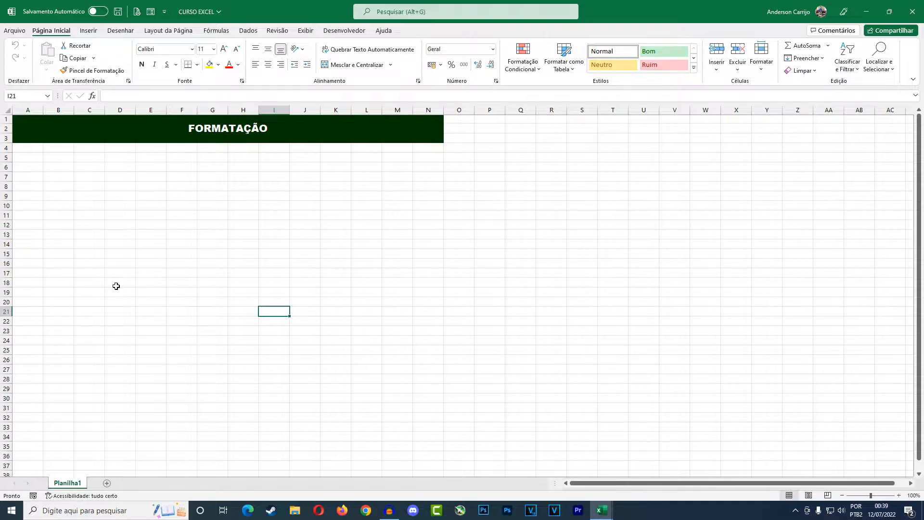
pyautogui.click(42, 176)
pyautogui.click(99, 169)
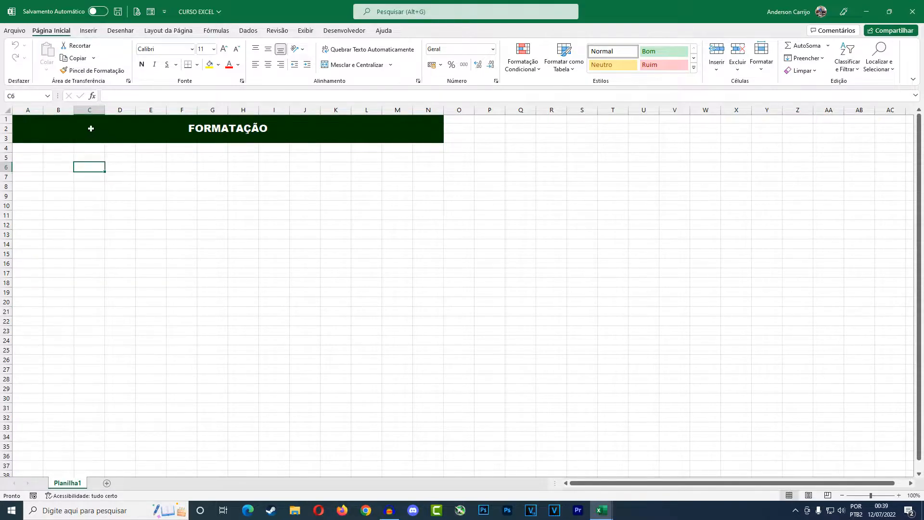
pyautogui.click(2, 120)
pyautogui.click(4, 138)
pyautogui.moveTo(6, 162); pyautogui.dragTo(6, 182)
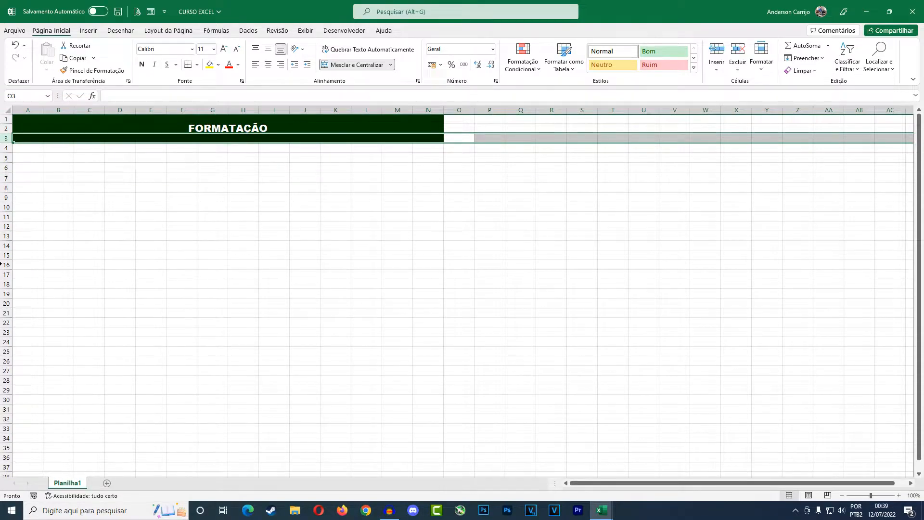
# Go to the sheet's last row, back to the top, to its last column and back to the first cell
pyautogui.click(44, 225)
pyautogui.hotkey('ctrl', 'Down')
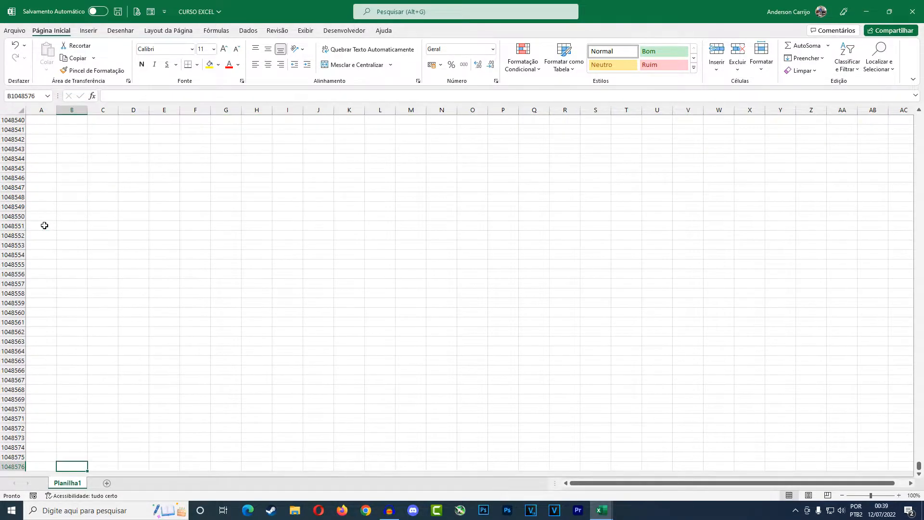
pyautogui.click(41, 464)
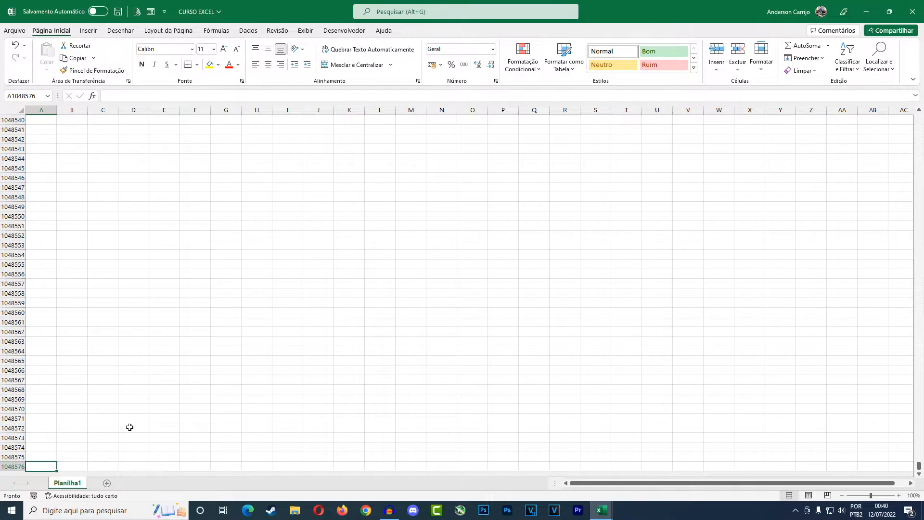
pyautogui.hotkey('ctrl', 'Up')
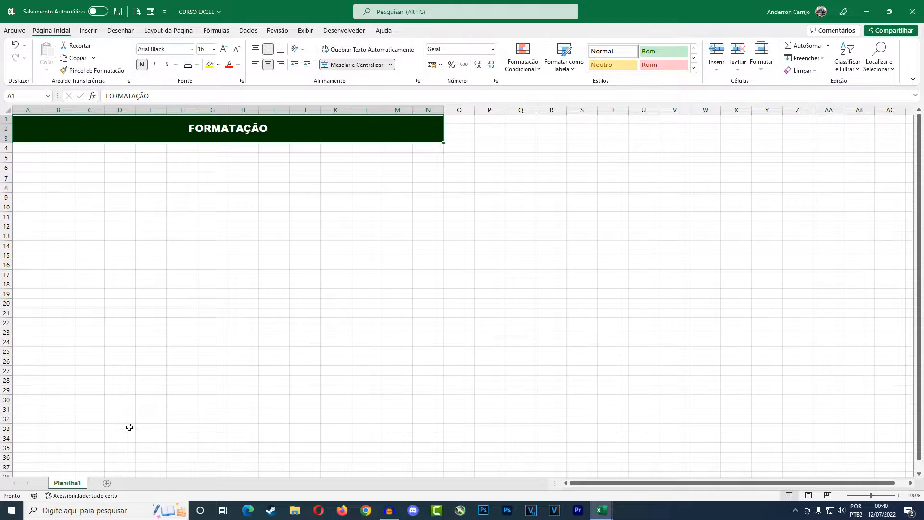
pyautogui.hotkey('ctrl', 'Right')
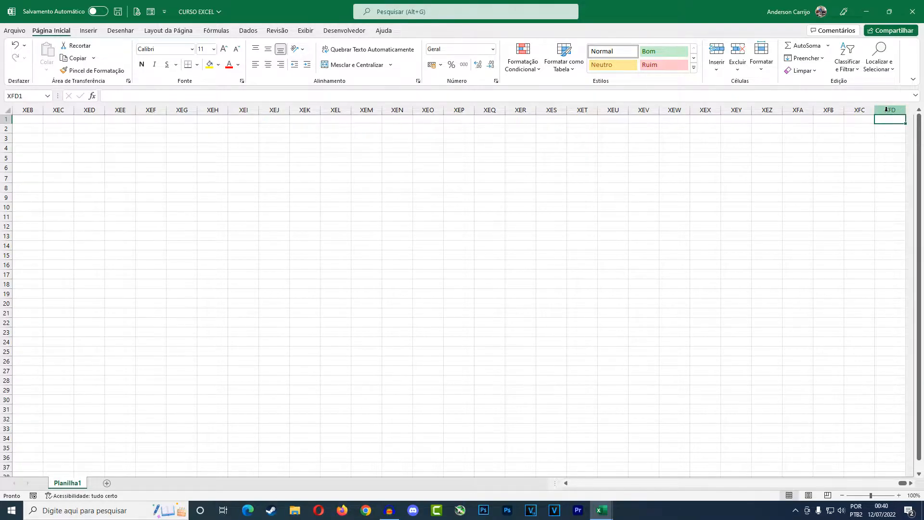
pyautogui.hotkey('ctrl', 'Home')
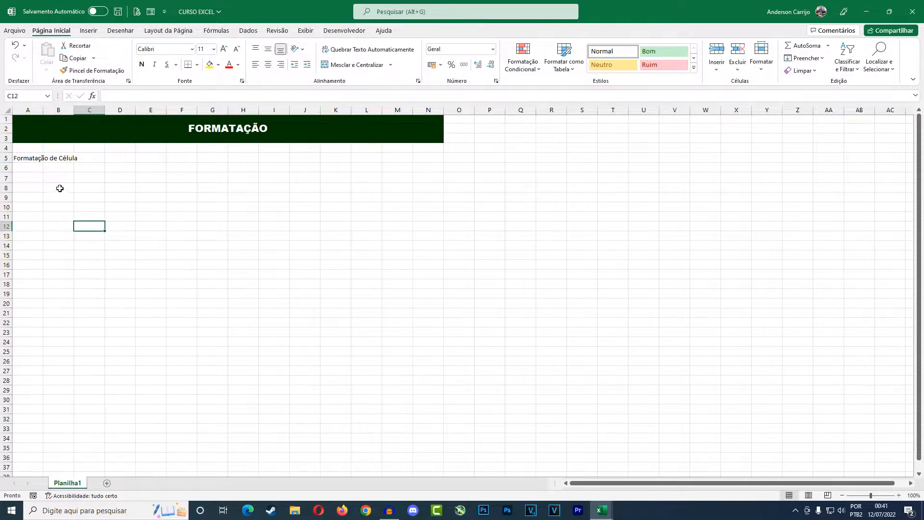
# Widen column A until the text "Formatação de Célula" in A5 fits inside its cell
pyautogui.click(25, 155)
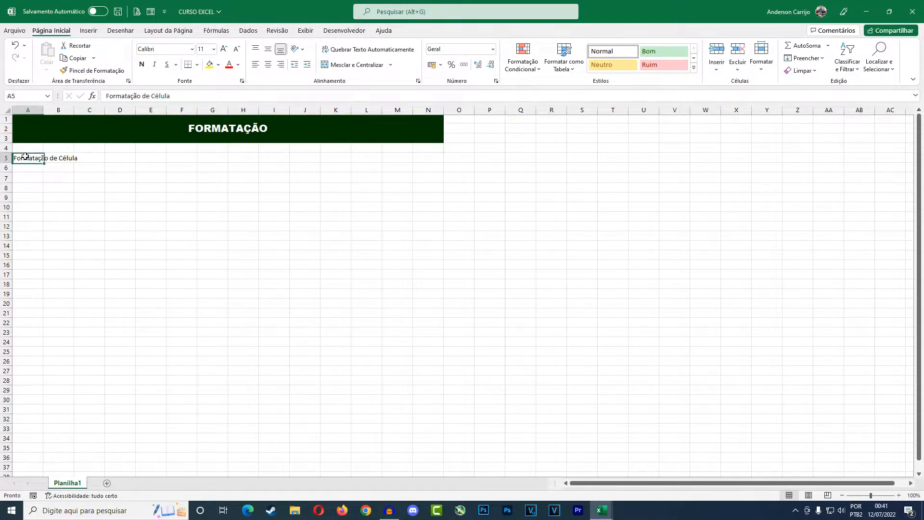
pyautogui.click(58, 157)
pyautogui.click(24, 156)
pyautogui.click(53, 156)
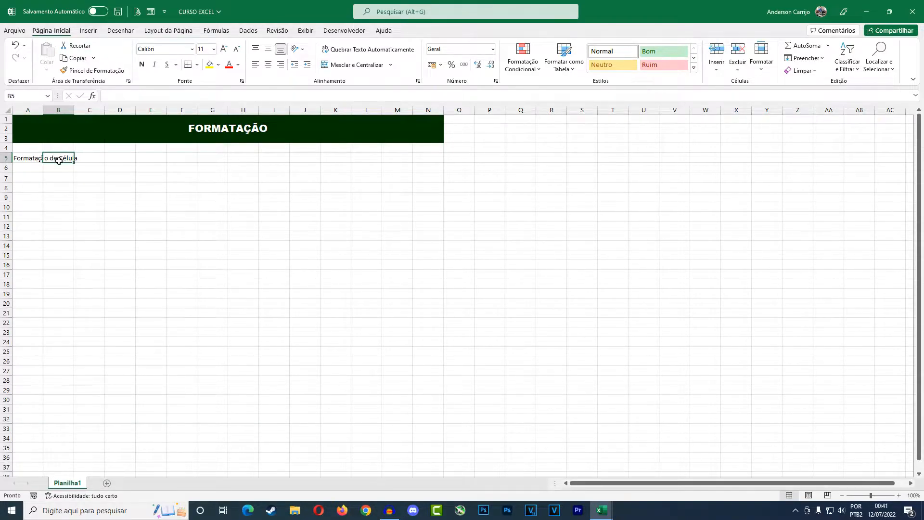
pyautogui.click(21, 158)
pyautogui.click(54, 158)
pyautogui.click(34, 156)
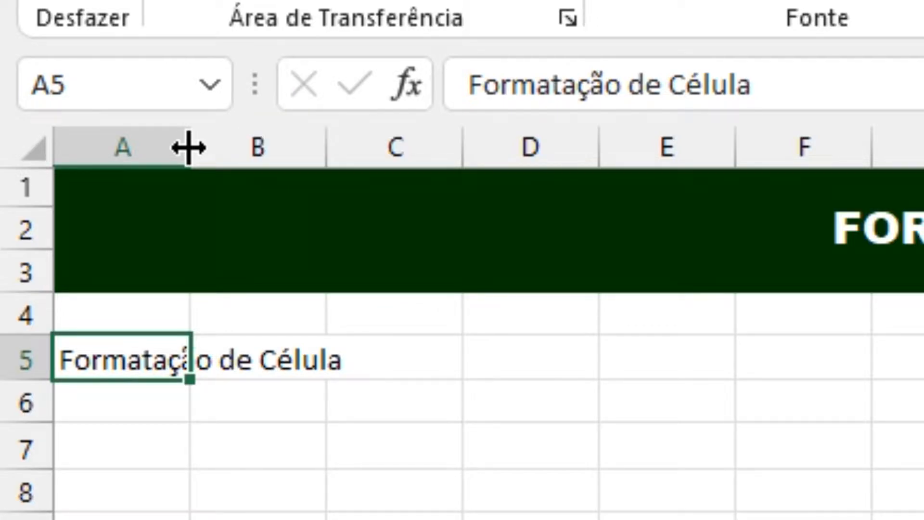
pyautogui.moveTo(189, 148); pyautogui.dragTo(363, 152)
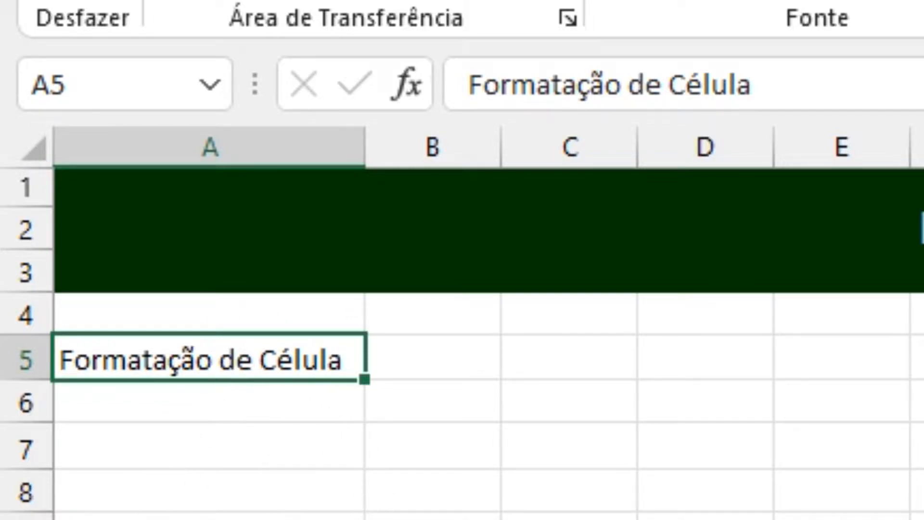
pyautogui.click(272, 418)
pyautogui.click(302, 505)
pyautogui.click(274, 406)
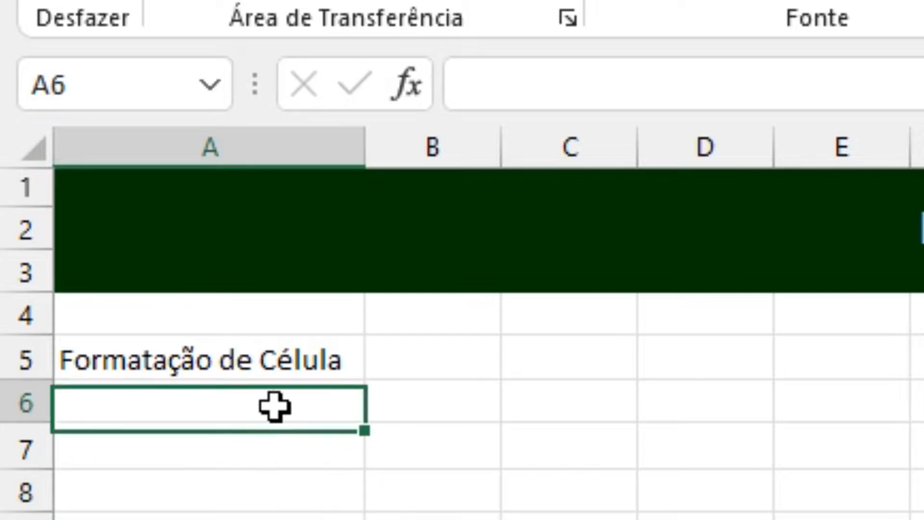
pyautogui.click(267, 504)
pyautogui.click(99, 207)
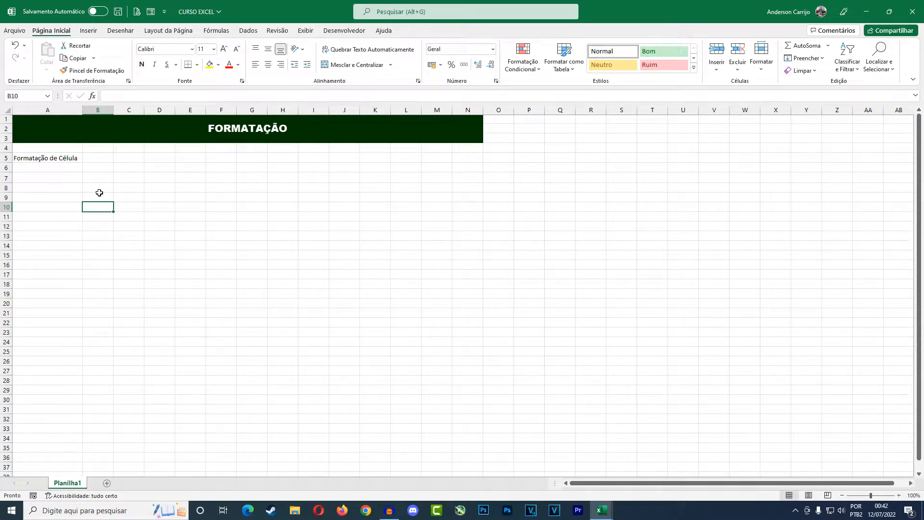
pyautogui.click(89, 225)
pyautogui.click(160, 197)
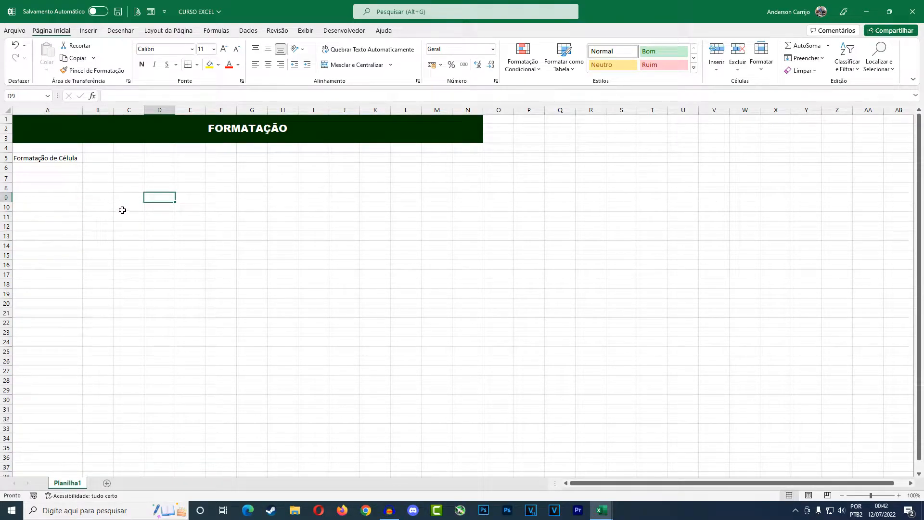
pyautogui.click(127, 187)
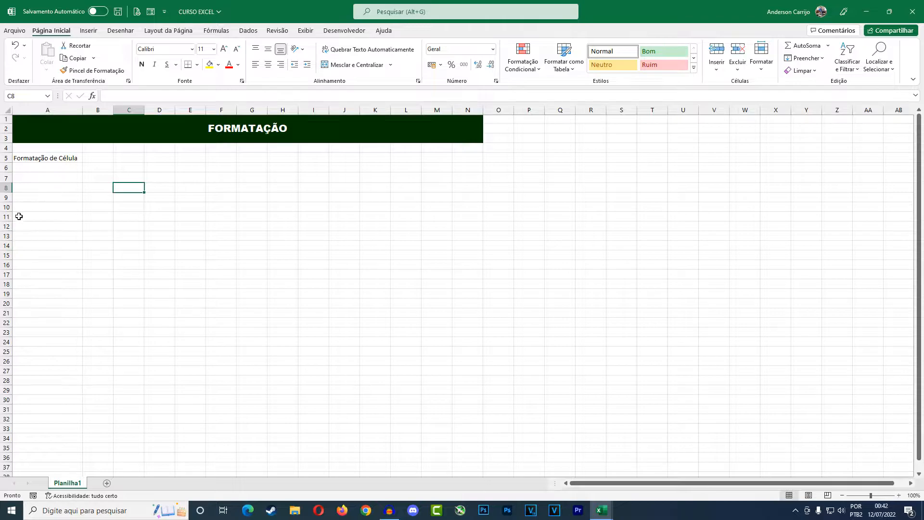
# Examine the sheet's columns by selecting column A, going to the last column and back, and selecting column D
pyautogui.click(64, 107)
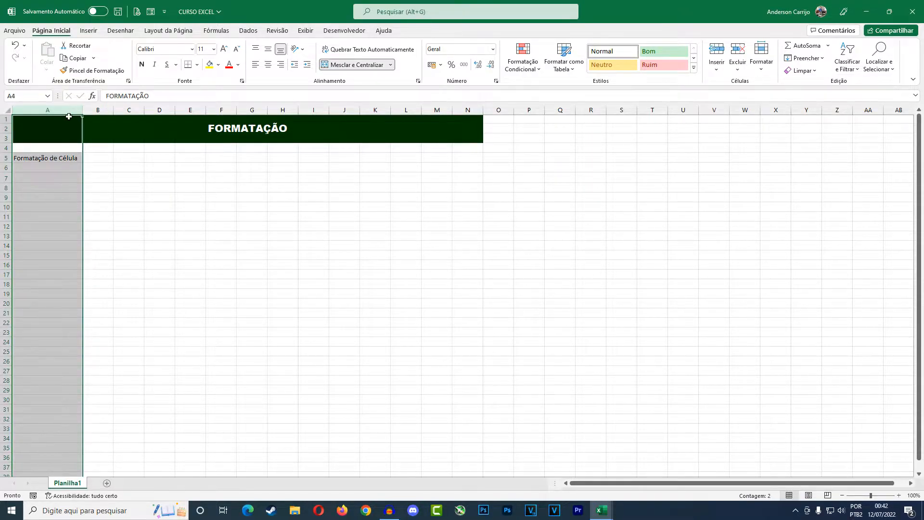
pyautogui.hotkey('ctrl', 'Right')
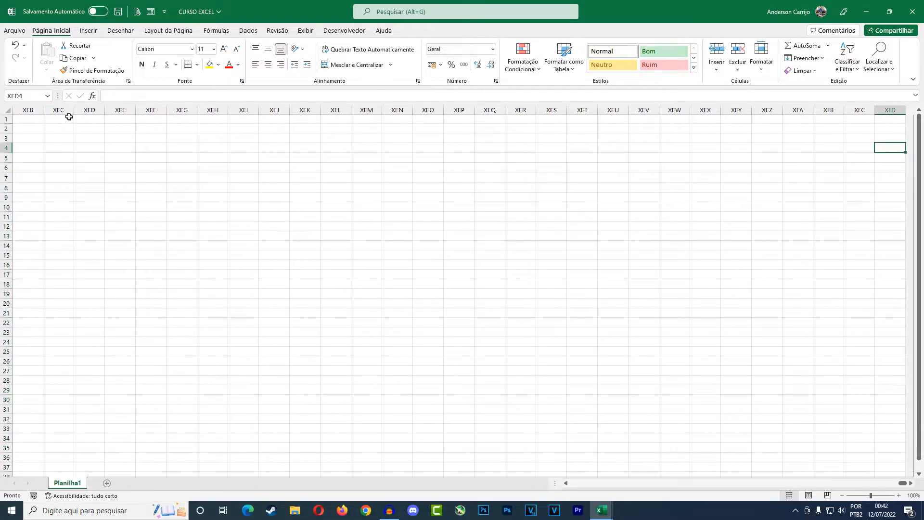
pyautogui.hotkey('ctrl', 'Left')
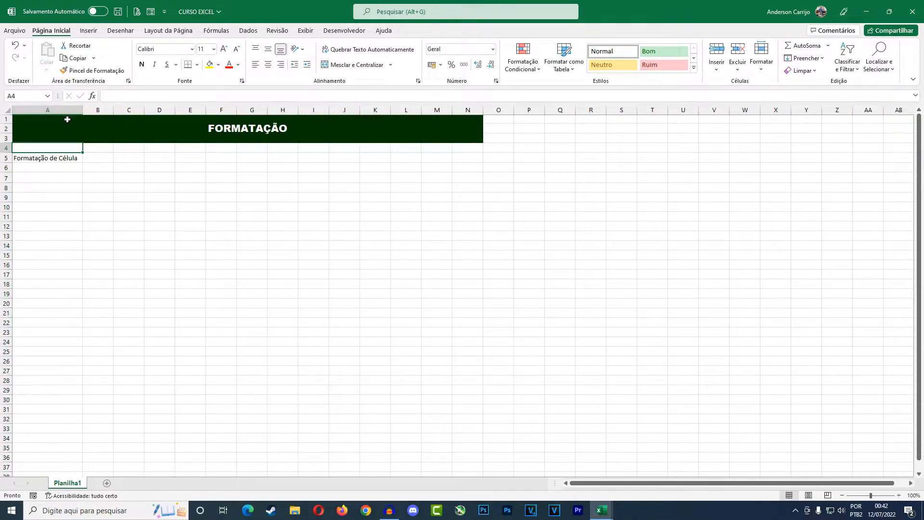
pyautogui.click(103, 170)
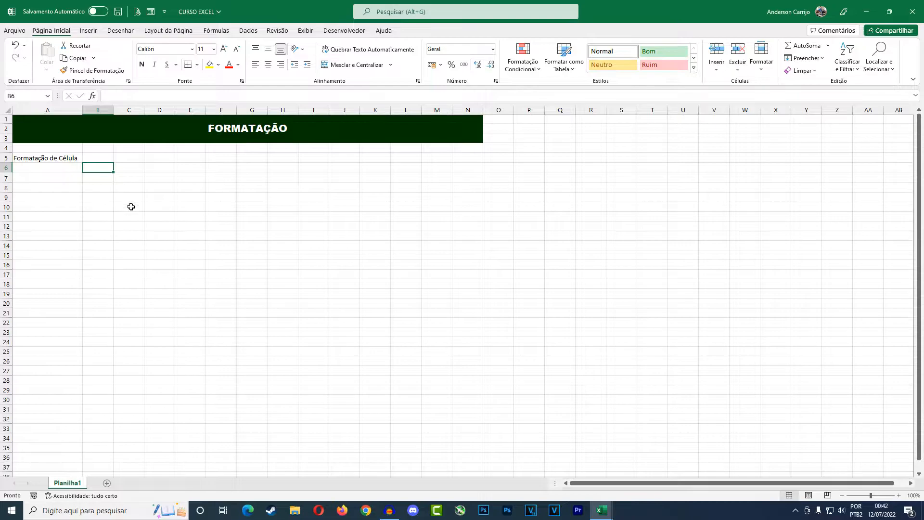
pyautogui.click(164, 207)
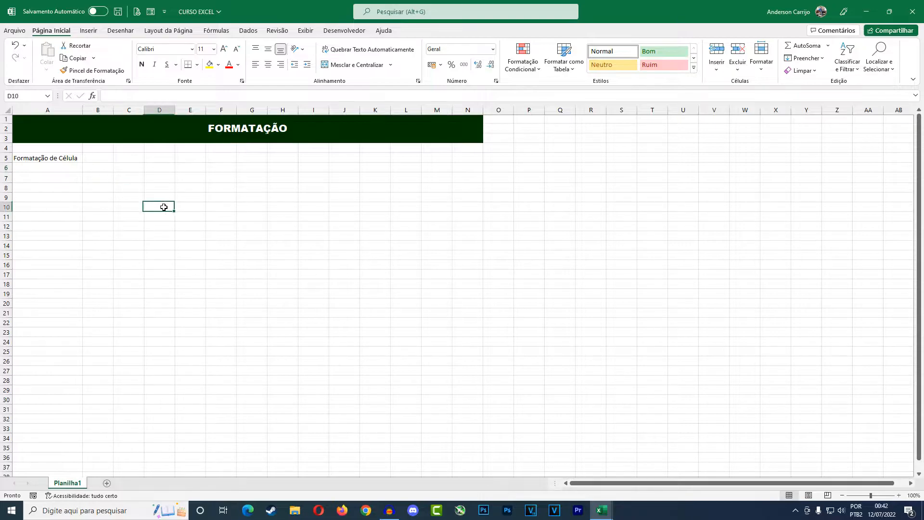
pyautogui.click(163, 108)
pyautogui.click(159, 216)
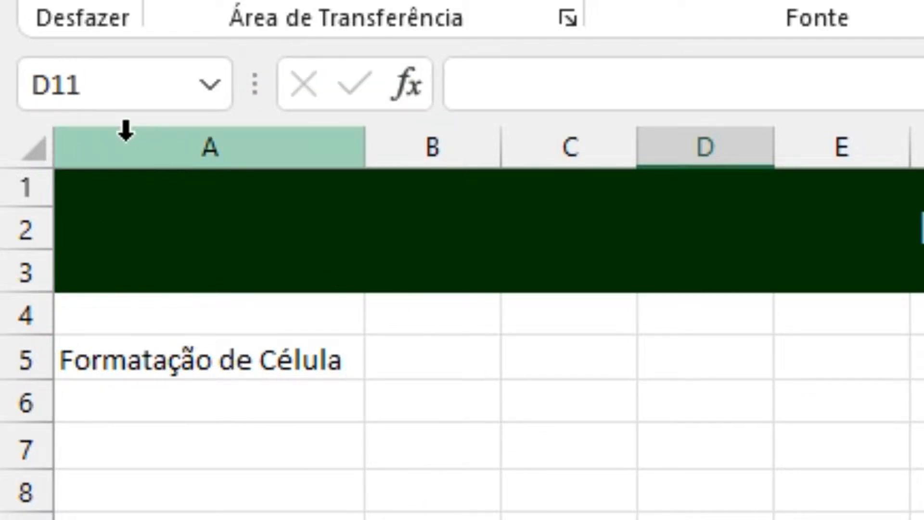
# Go directly to cell B4 by entering its reference in the Name Box
pyautogui.click(100, 96)
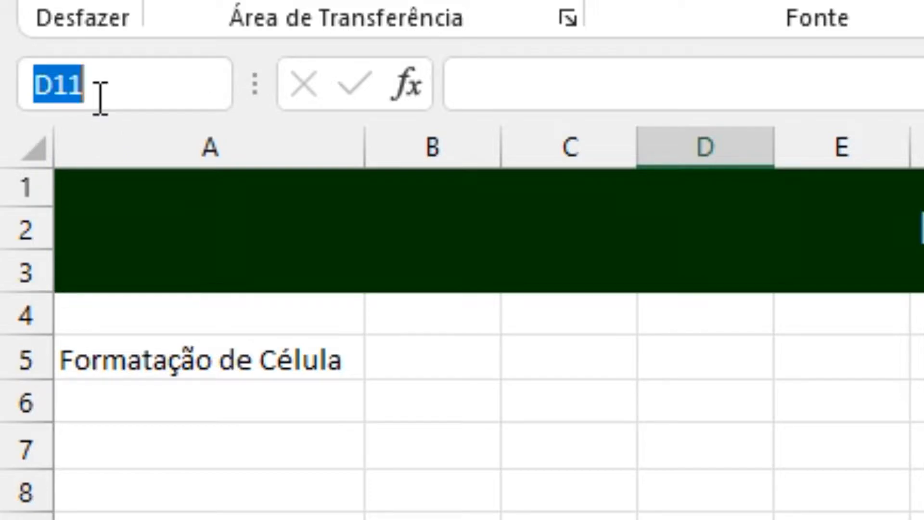
pyautogui.write('b4')
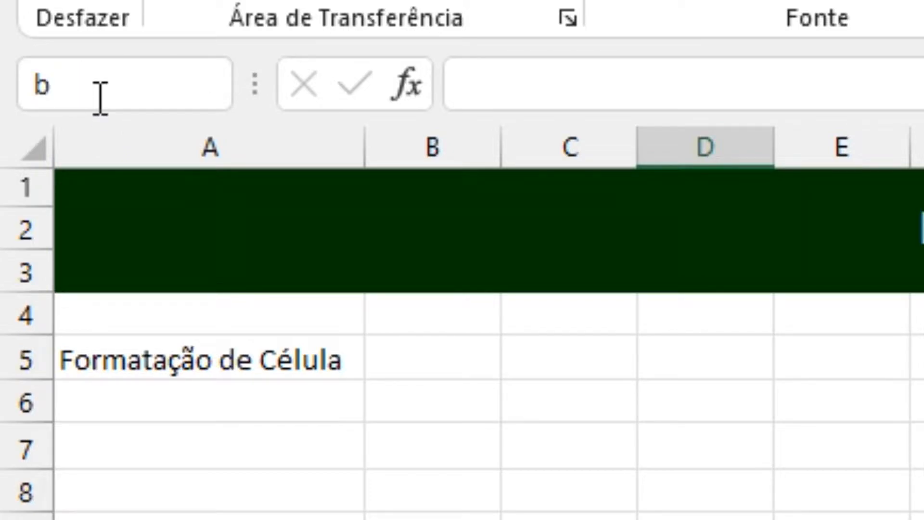
pyautogui.press('Return')
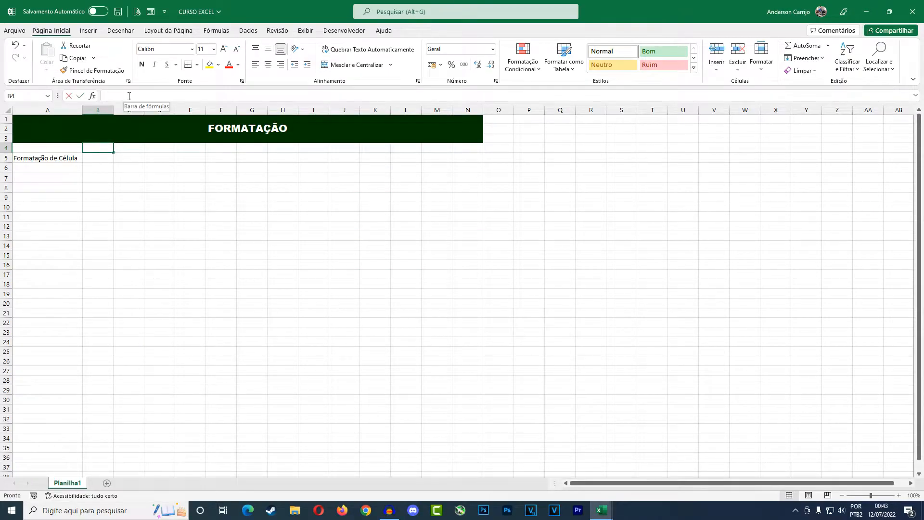
# Examine the formula bar for the empty cells B4, C6 and B5 without entering any content
pyautogui.click(170, 96)
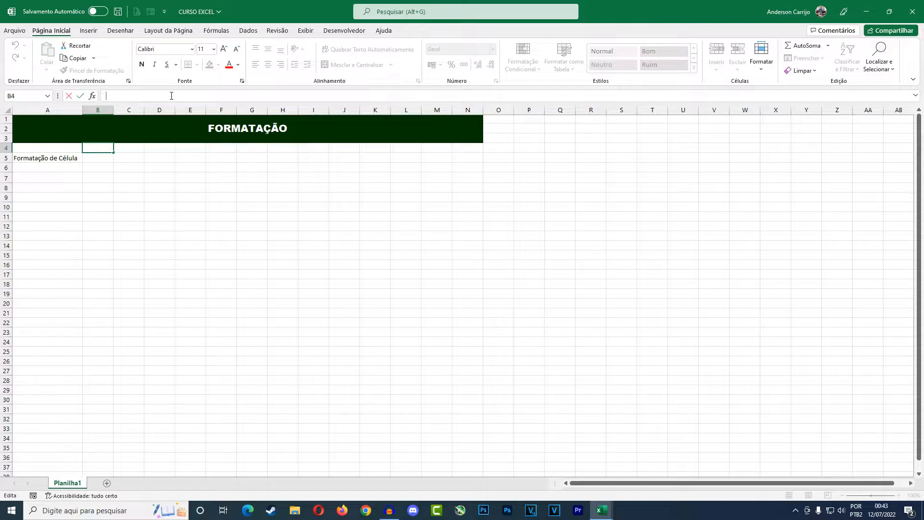
pyautogui.click(117, 166)
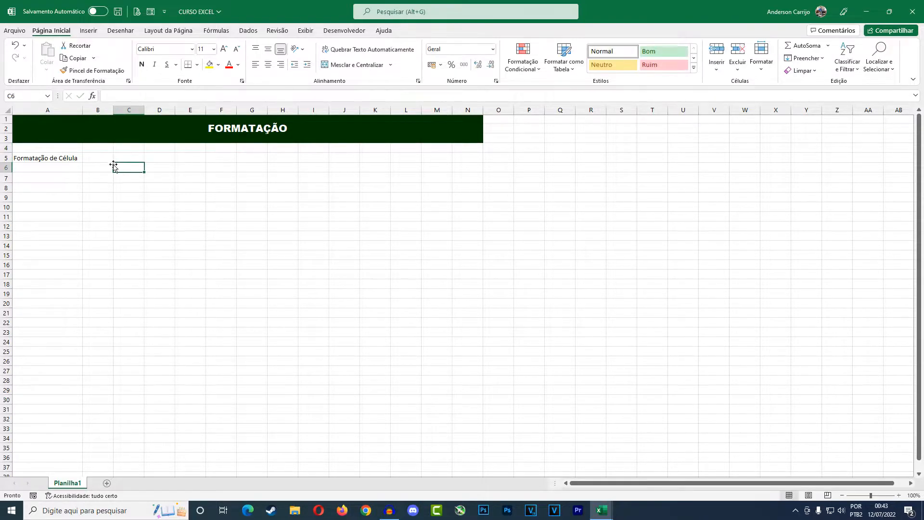
pyautogui.click(121, 94)
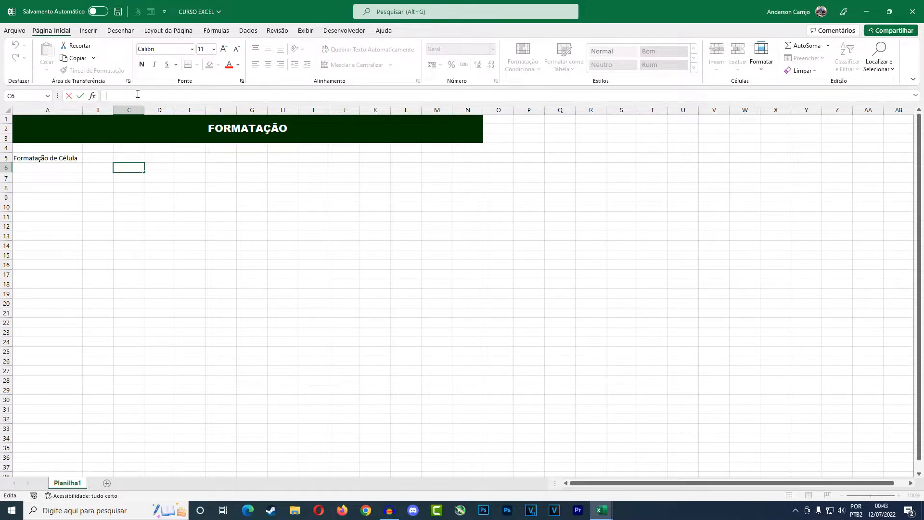
pyautogui.click(104, 157)
pyautogui.click(106, 96)
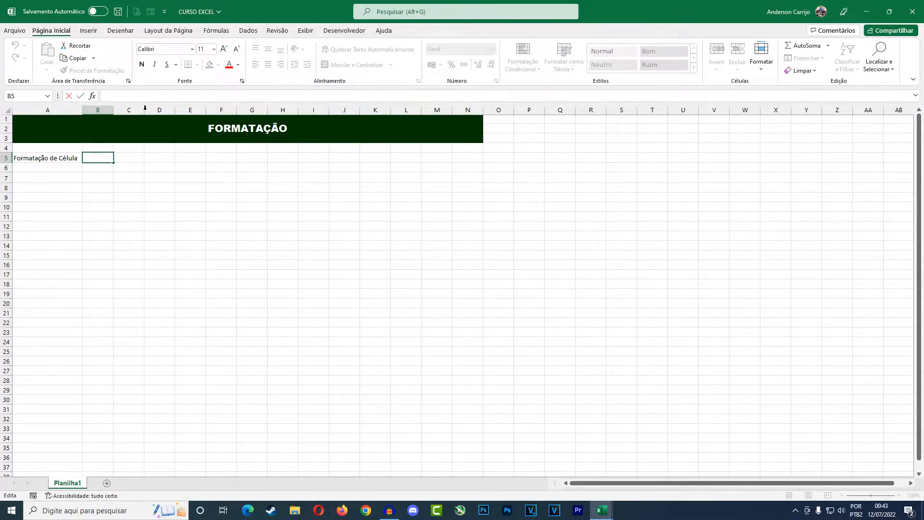
pyautogui.click(65, 168)
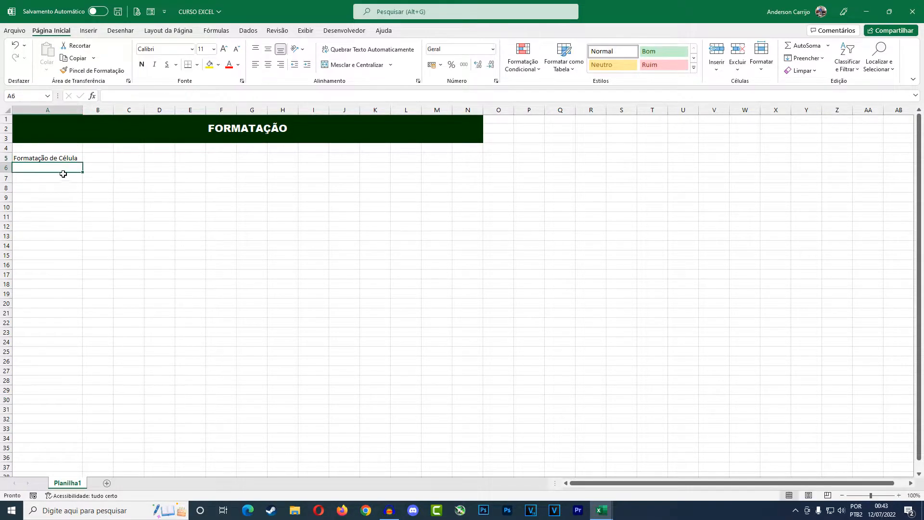
# Merge and center the "Formatação de Célula" heading across A5:F5 and make it bold
pyautogui.click(70, 178)
pyautogui.click(51, 169)
pyautogui.moveTo(48, 158); pyautogui.dragTo(215, 156)
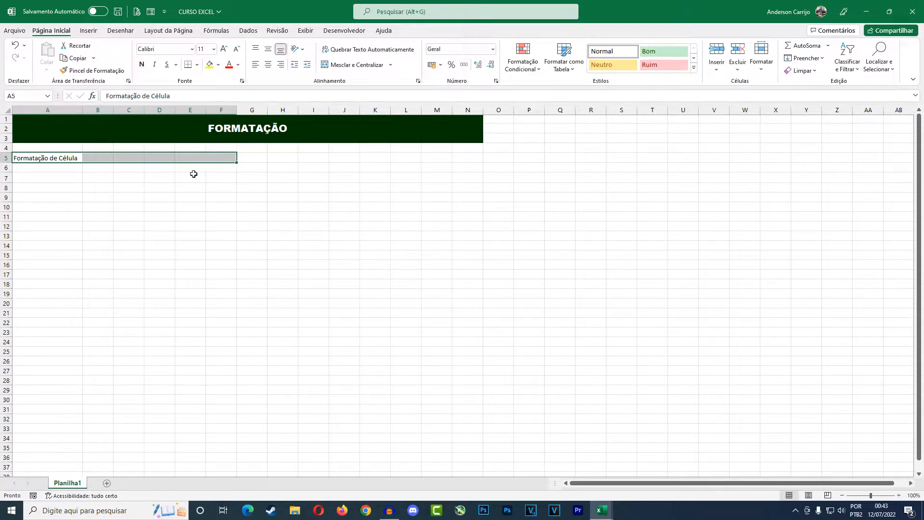
pyautogui.click(366, 70)
pyautogui.click(142, 64)
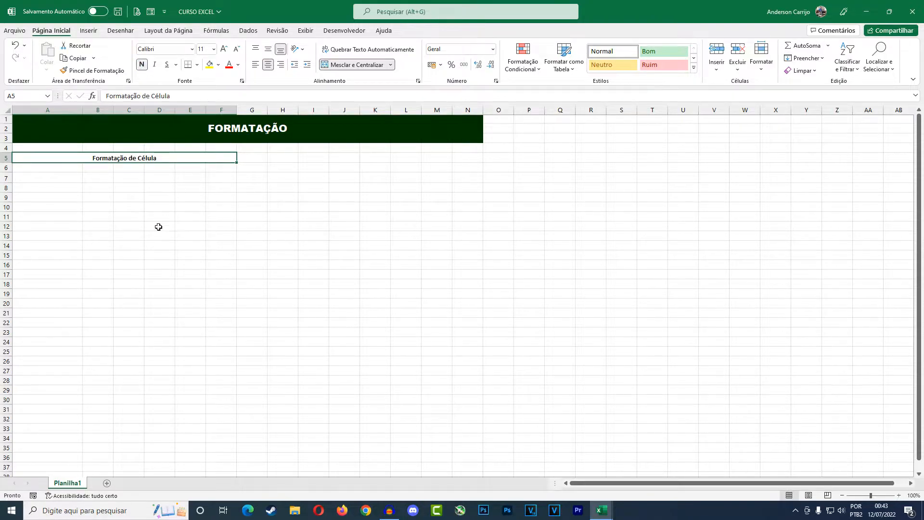
pyautogui.click(138, 179)
pyautogui.click(115, 160)
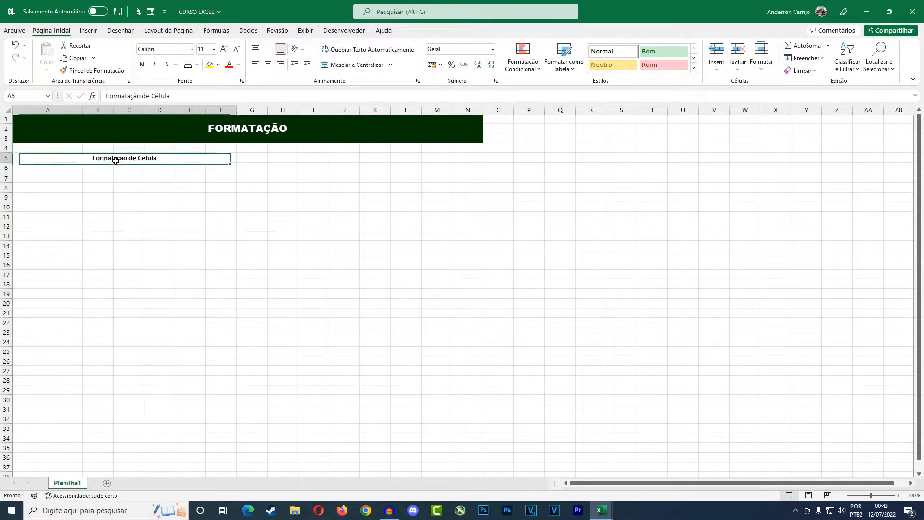
# Enter NEGRITO in bold in cell A6 and Destaque in cell B6
pyautogui.click(60, 169)
pyautogui.write('n')
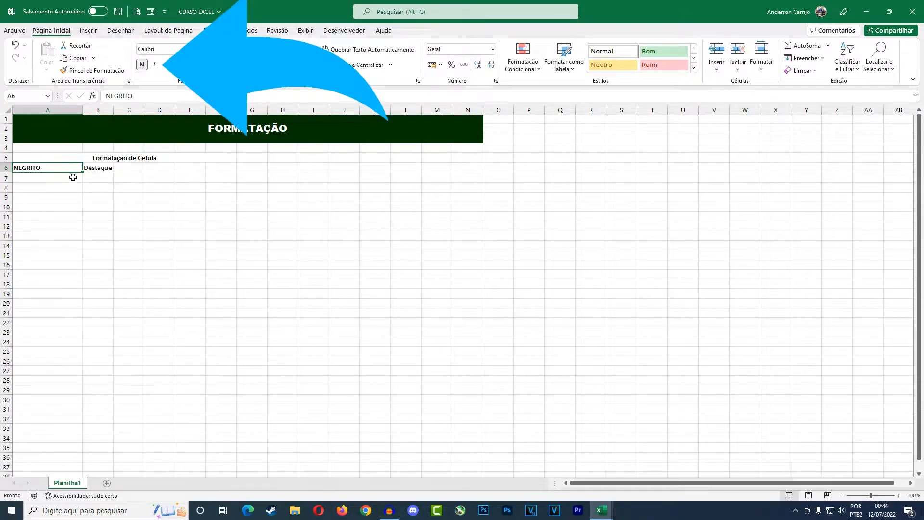
pyautogui.click(142, 66)
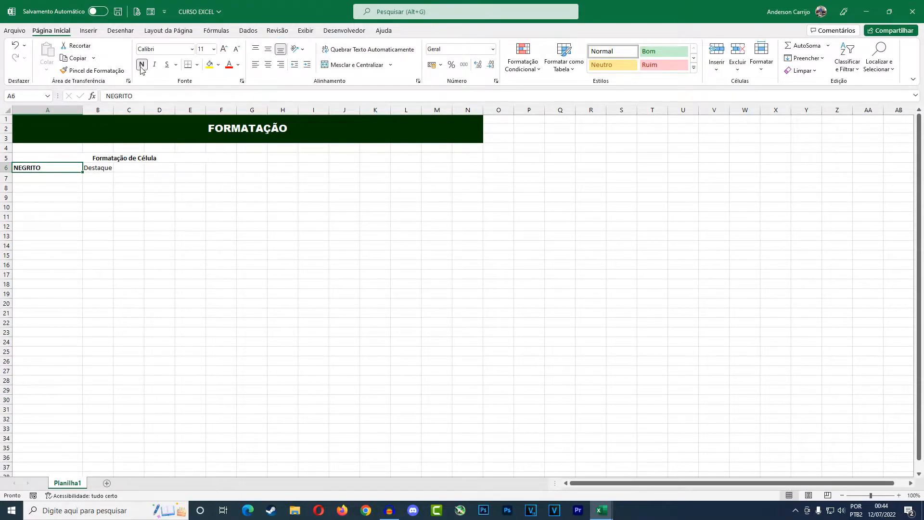
pyautogui.click(102, 168)
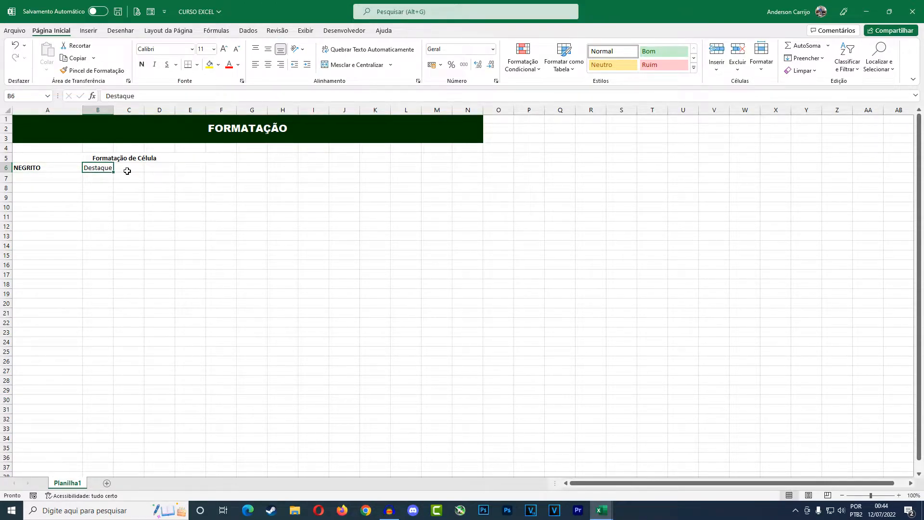
# Make Destaque in cell B6 bold and Deitada in cell B7 italic
pyautogui.hotkey('ctrl', 'n')
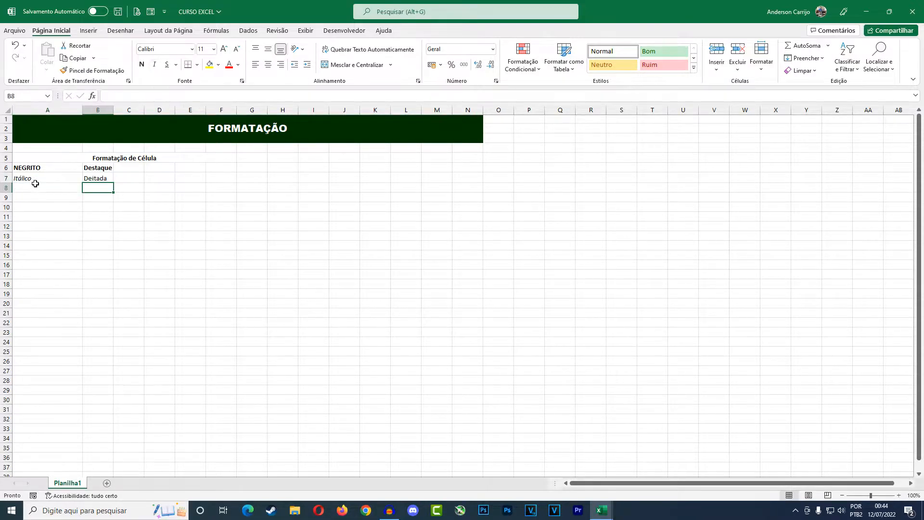
pyautogui.click(55, 179)
pyautogui.click(90, 178)
pyautogui.click(154, 64)
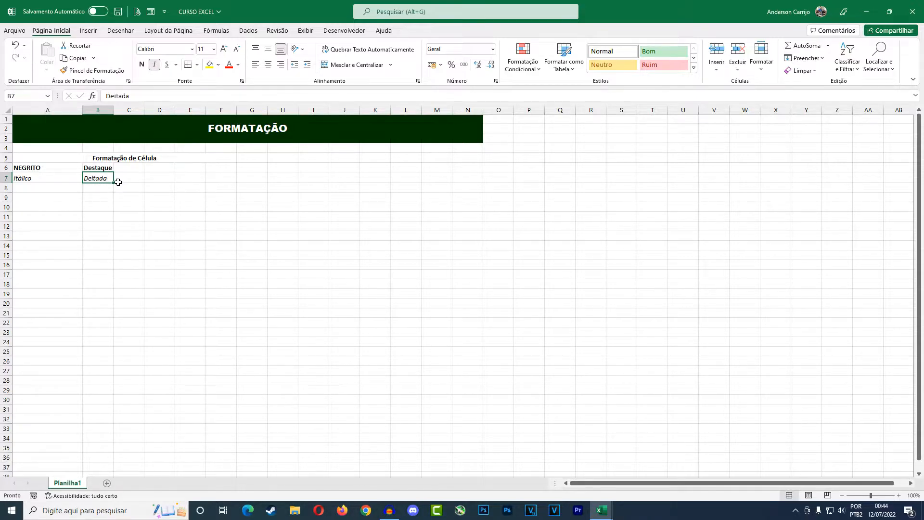
pyautogui.hotkey('ctrl', 'i')
pyautogui.hotkey('ctrl', 'i')
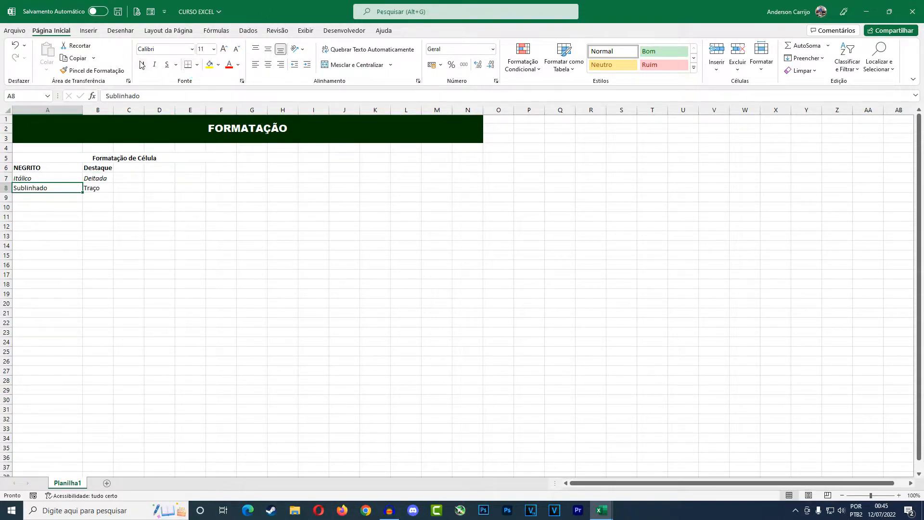
# Underline Sublinhado in cell A8 and Traço in cell B8
pyautogui.click(167, 64)
pyautogui.click(94, 189)
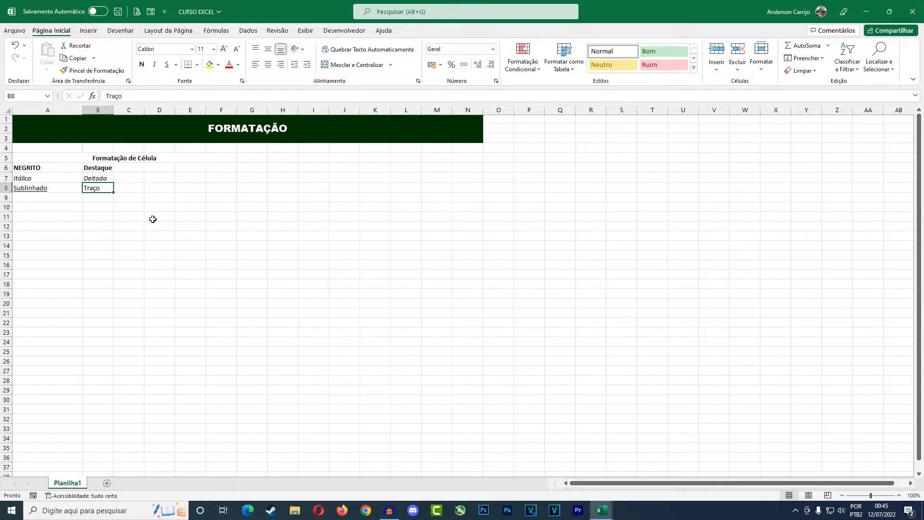
pyautogui.hotkey('ctrl', 's')
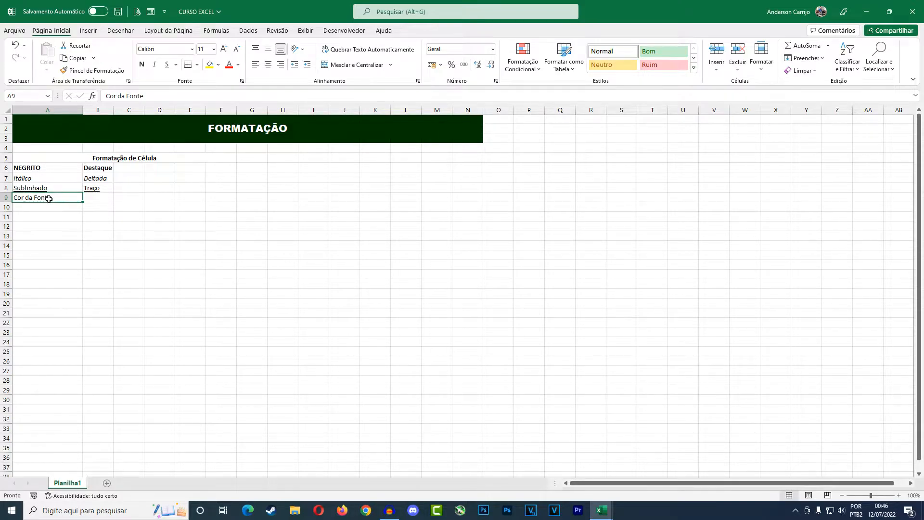
# Fill the Cor da Fonte row with Vermelho in B9, Azul in C9 and Verde in D9
pyautogui.click(99, 200)
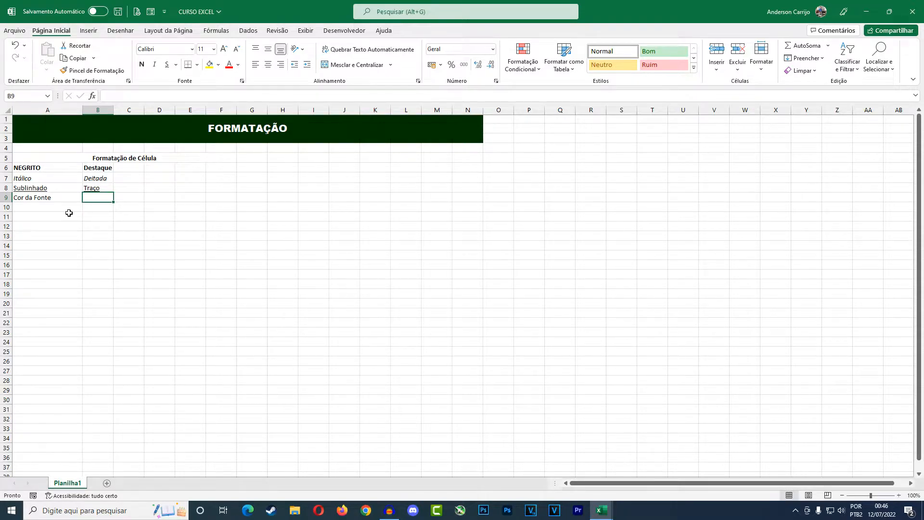
pyautogui.write('Vermelho')
pyautogui.press('Return')
pyautogui.press('Up')
pyautogui.press('Right')
pyautogui.write('Azul')
pyautogui.press('Return')
pyautogui.press('Right')
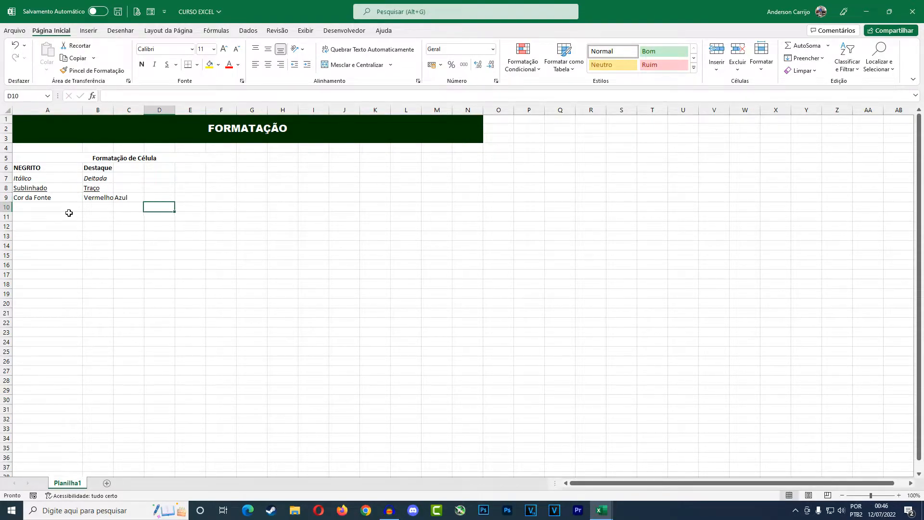
pyautogui.press('Up')
pyautogui.write('Verde')
pyautogui.press('Return')
# Color each word in row 9 to match its name: Vermelho red, Azul blue and Verde green, using the standard font colors
pyautogui.moveTo(97, 206); pyautogui.dragTo(55, 199)
pyautogui.click(96, 197)
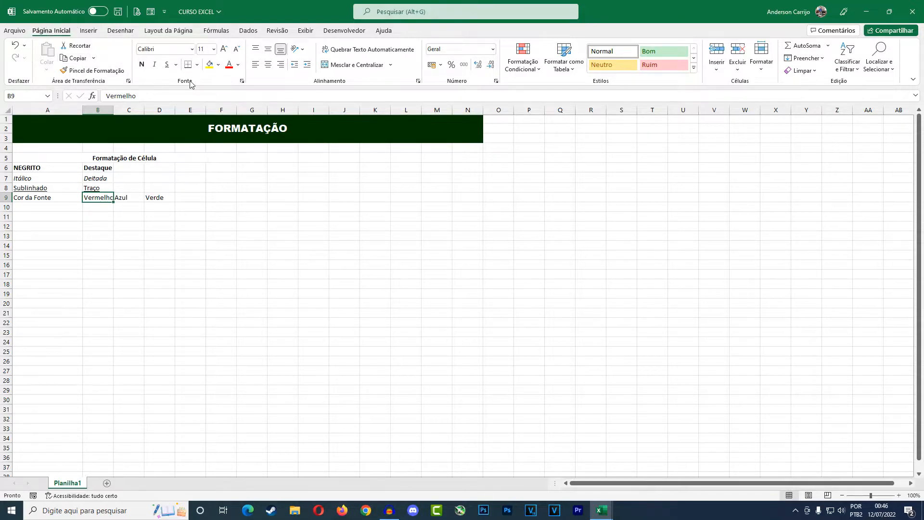
pyautogui.click(237, 66)
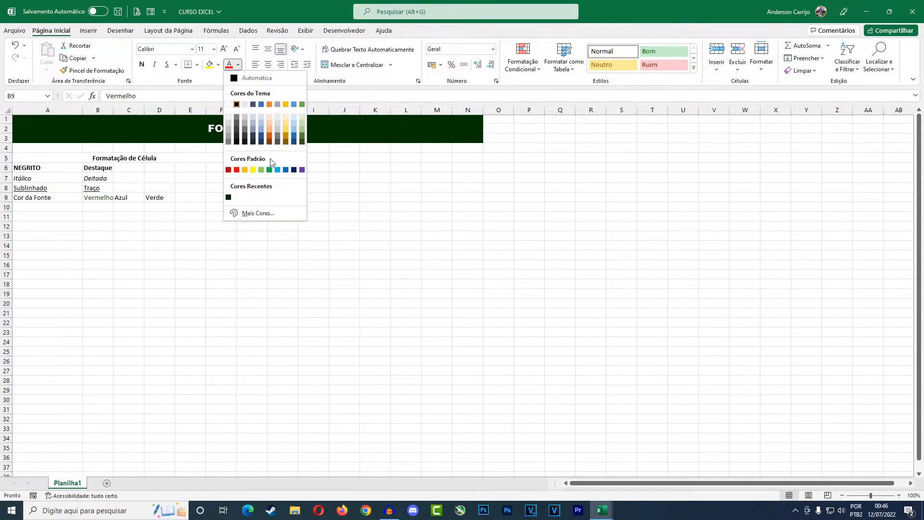
pyautogui.click(236, 170)
pyautogui.click(136, 198)
pyautogui.click(238, 65)
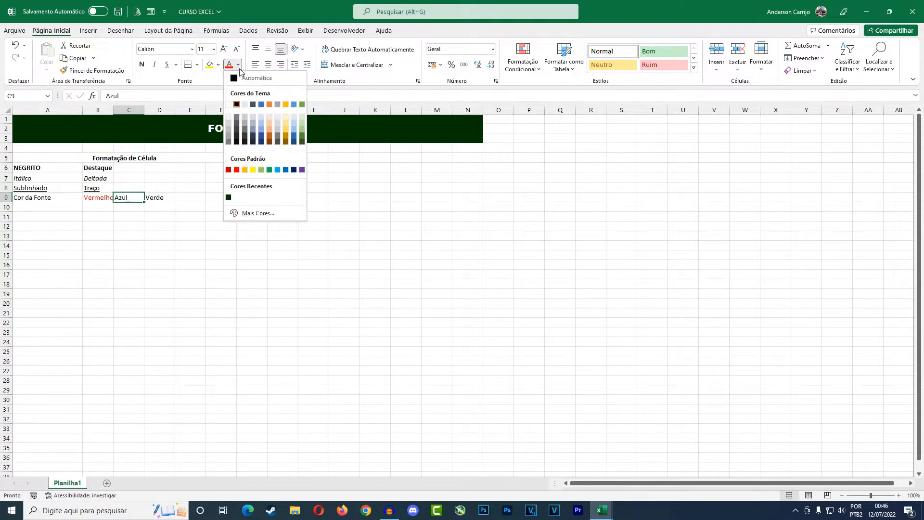
pyautogui.click(286, 169)
pyautogui.click(162, 196)
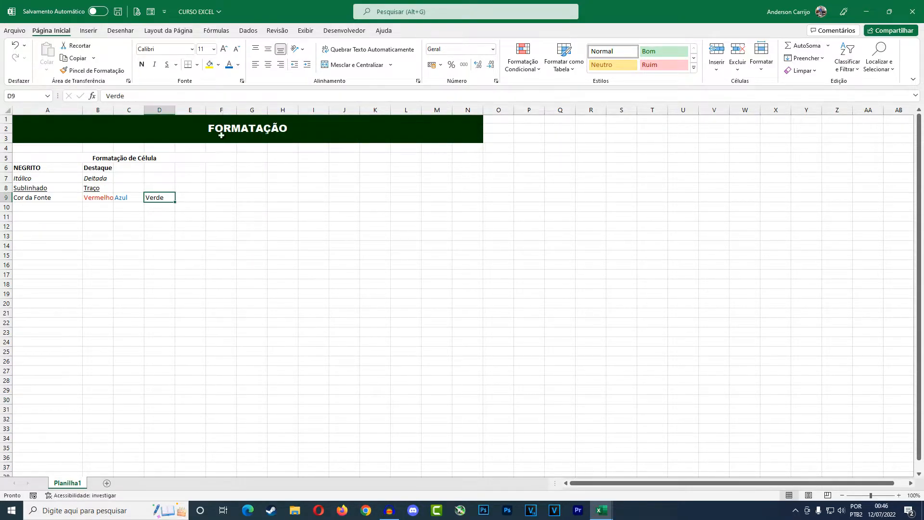
pyautogui.click(237, 65)
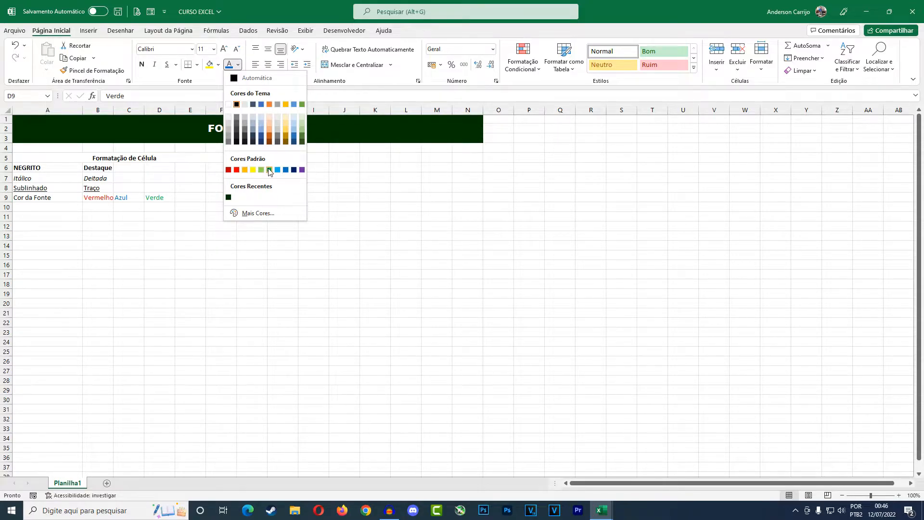
pyautogui.click(269, 170)
pyautogui.click(253, 216)
# Try a custom font color for Verde in D9 by picking an olive-green shade from the color spectrum
pyautogui.click(102, 198)
pyautogui.click(132, 199)
pyautogui.click(156, 198)
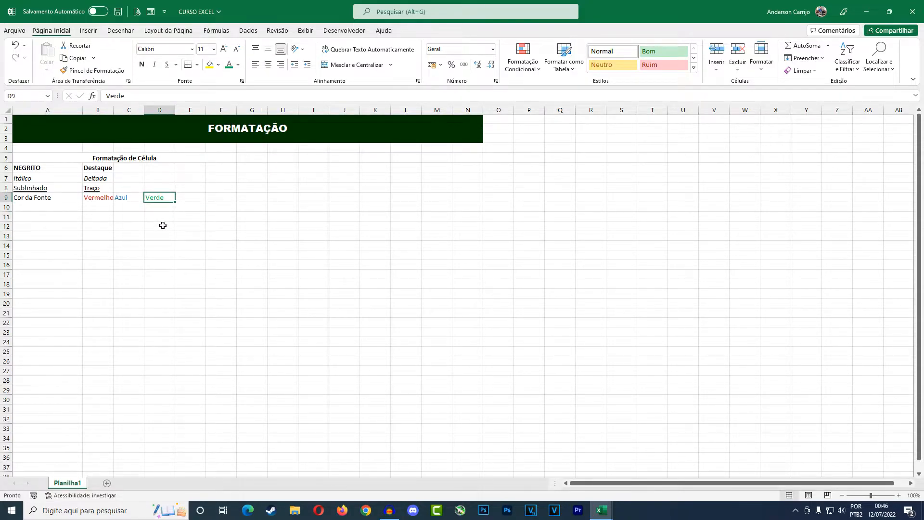
pyautogui.click(239, 66)
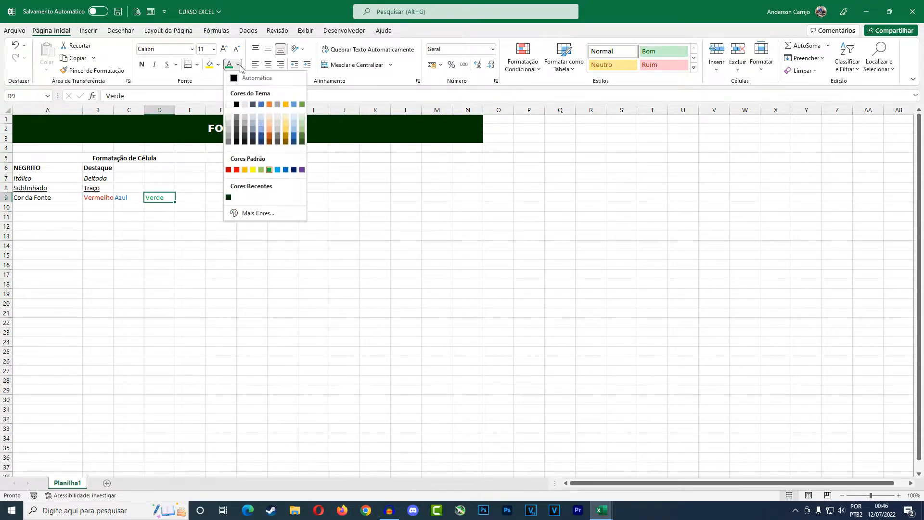
pyautogui.click(260, 216)
pyautogui.moveTo(634, 172); pyautogui.dragTo(272, 154)
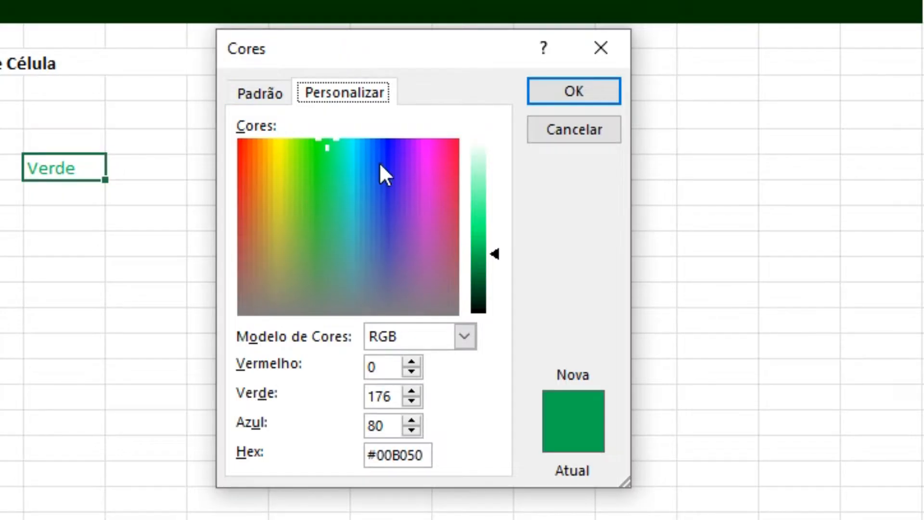
pyautogui.click(260, 93)
pyautogui.click(332, 94)
pyautogui.moveTo(439, 248); pyautogui.dragTo(405, 242)
pyautogui.moveTo(292, 276); pyautogui.dragTo(293, 258)
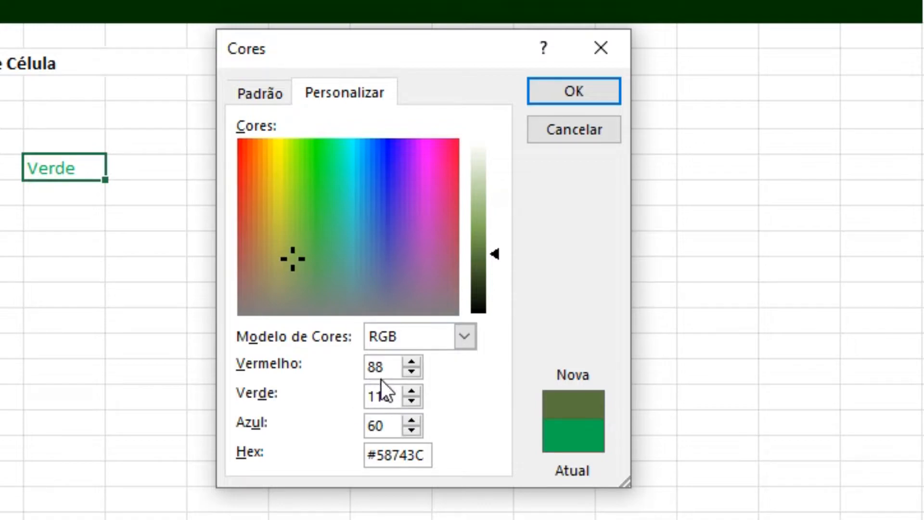
# Try defining the custom font color by RGB values, with red 100, green 100 and blue 100
pyautogui.doubleClick(365, 372)
pyautogui.write('100')
pyautogui.press('Tab')
pyautogui.write('100')
pyautogui.press('Tab')
pyautogui.write('100')
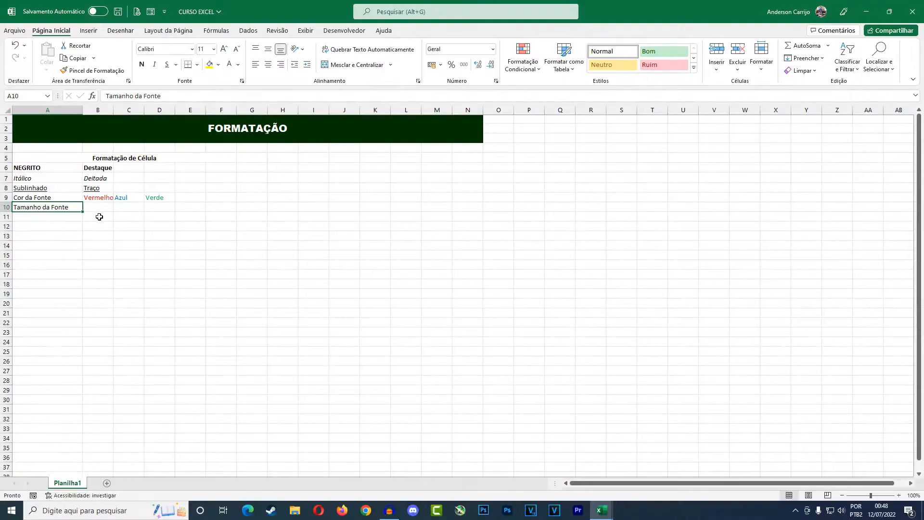
# Fill the Tamanho da Fonte row with 12 in B10, 16 in C10 and 20 in D10
pyautogui.click(98, 208)
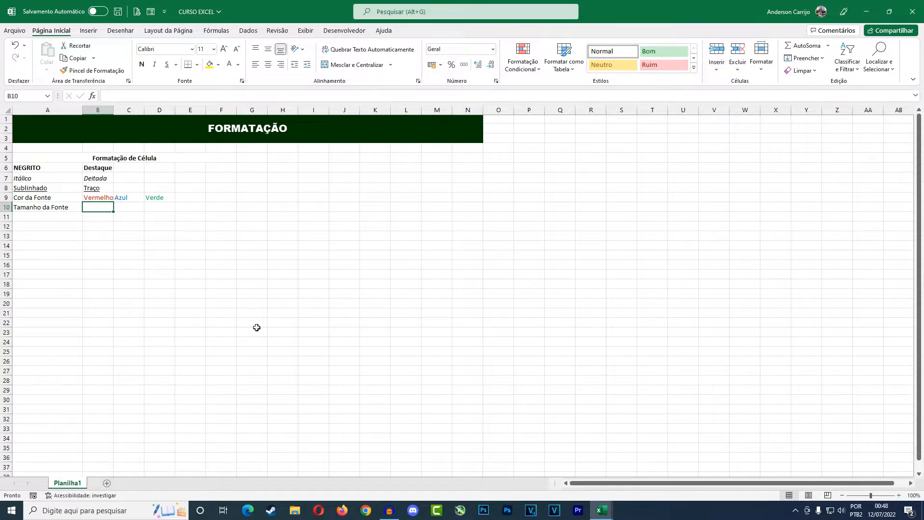
pyautogui.write('12')
pyautogui.press('Tab')
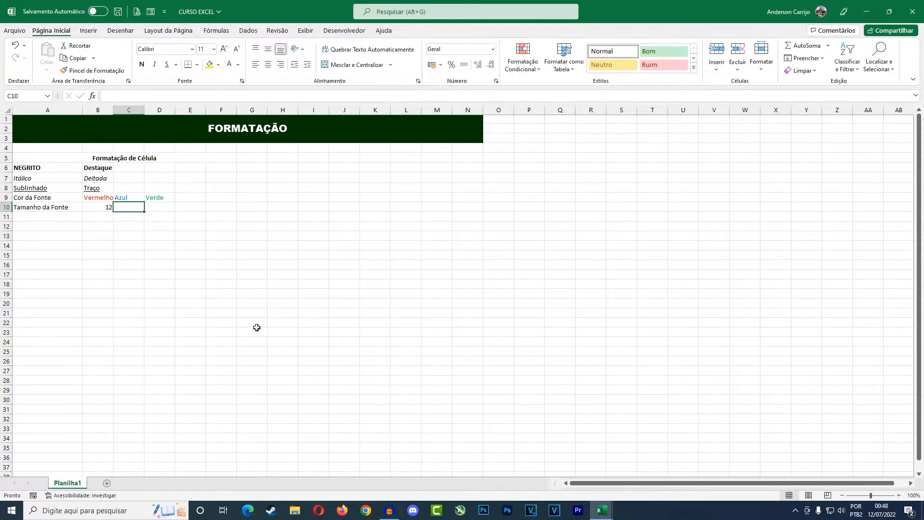
pyautogui.write('16')
pyautogui.press('Tab')
pyautogui.write('20')
pyautogui.press('Return')
pyautogui.press('Up')
pyautogui.press('Left')
pyautogui.press('Left')
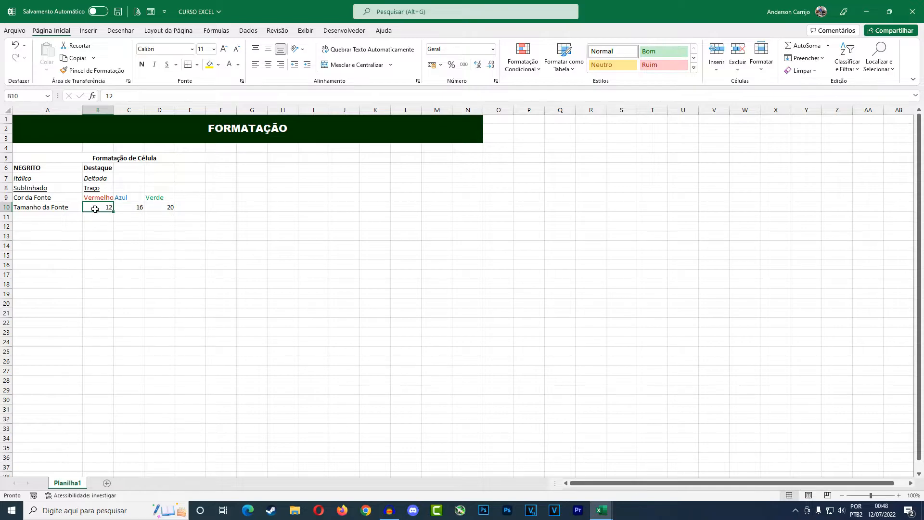
# Replace the value in cell B10 with 14
pyautogui.click(102, 225)
pyautogui.click(101, 209)
pyautogui.doubleClick(98, 206)
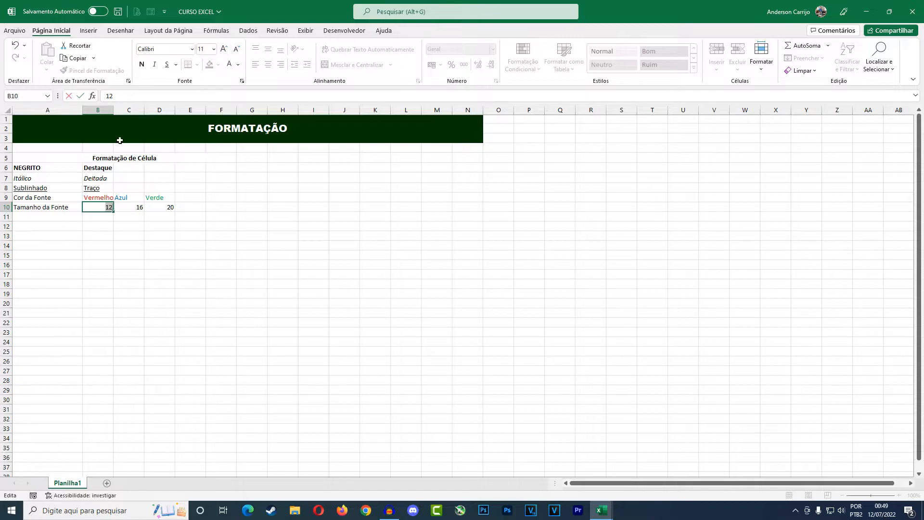
pyautogui.press('Escape')
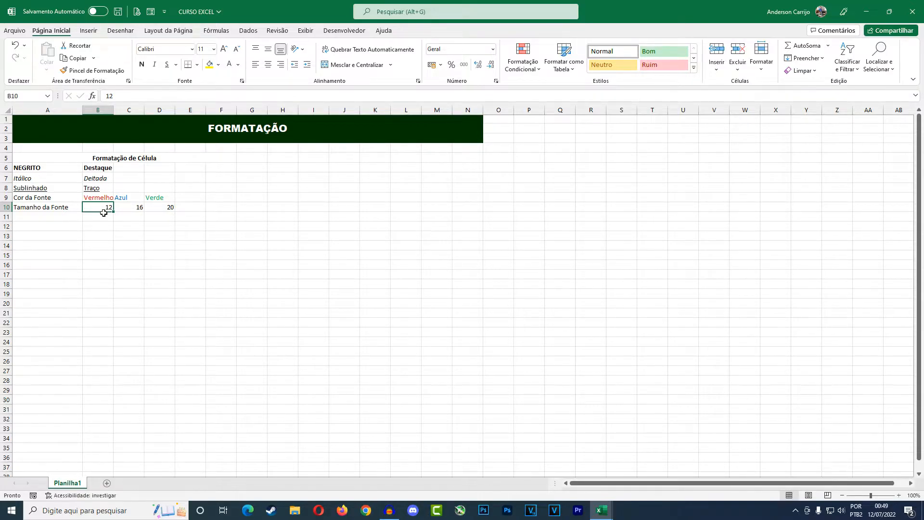
pyautogui.write('14')
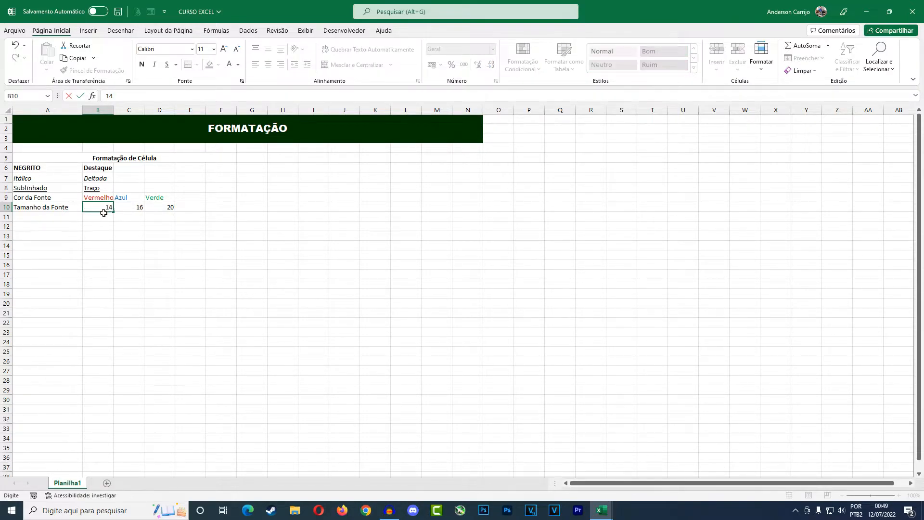
pyautogui.press('Return')
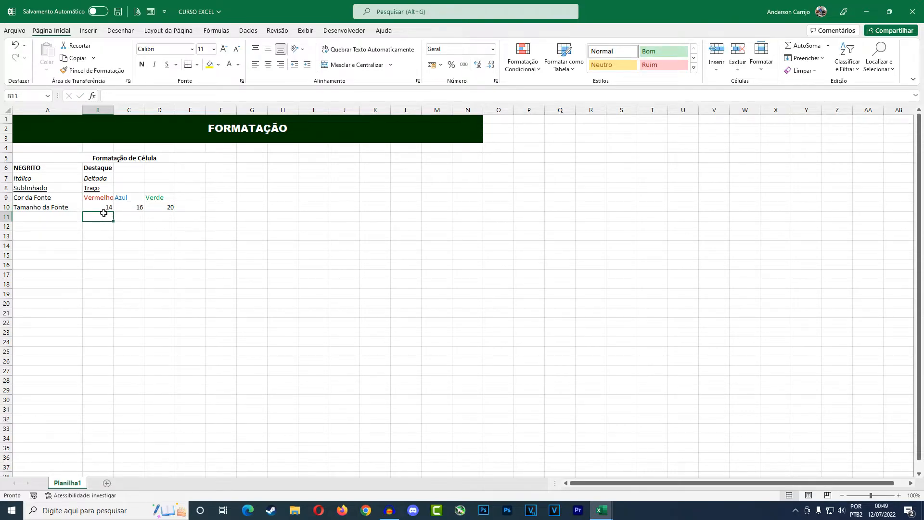
# Set the font size of cell B10 to 14 and of cell C10 to 16
pyautogui.click(102, 207)
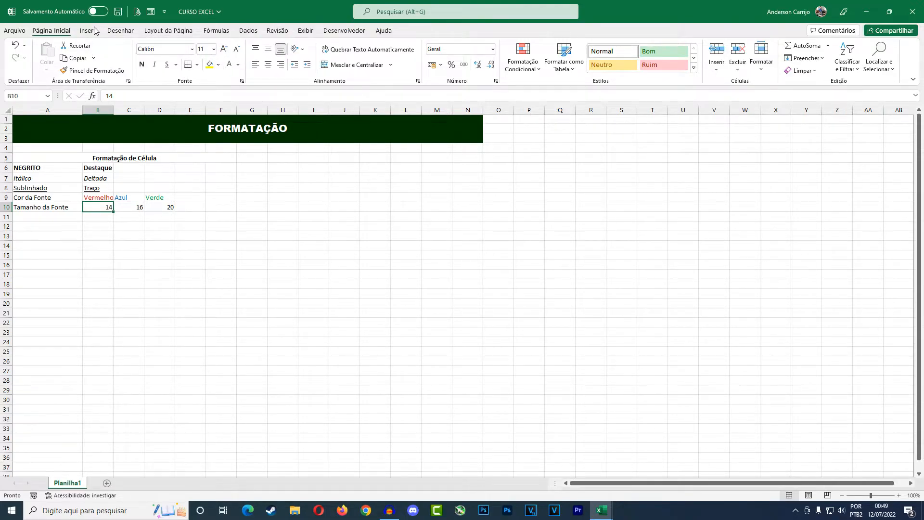
pyautogui.click(213, 49)
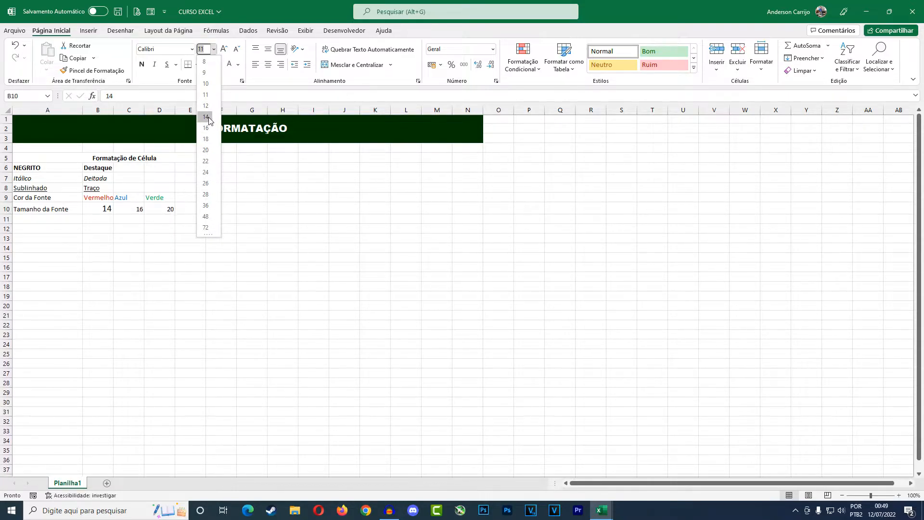
pyautogui.click(209, 118)
pyautogui.click(129, 208)
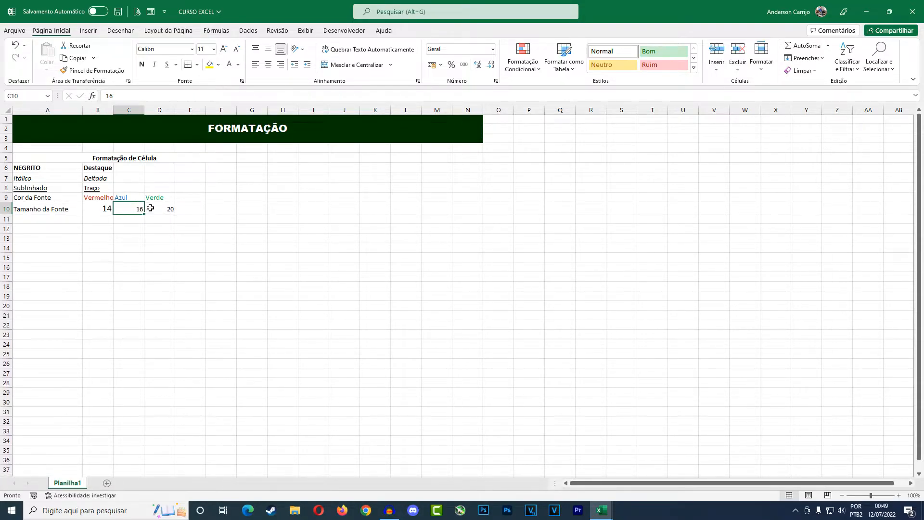
pyautogui.click(213, 49)
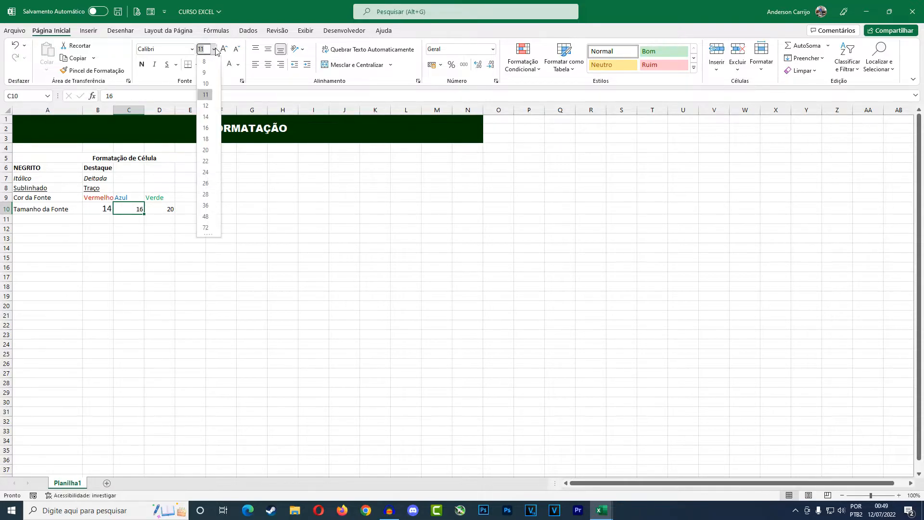
pyautogui.click(206, 128)
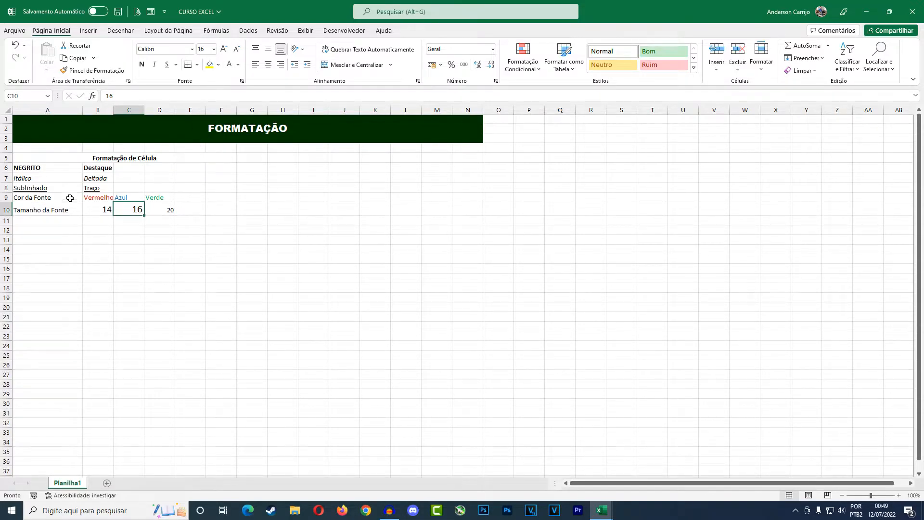
# Adjust the font size of cell D10 incrementally until it is 20
pyautogui.click(150, 208)
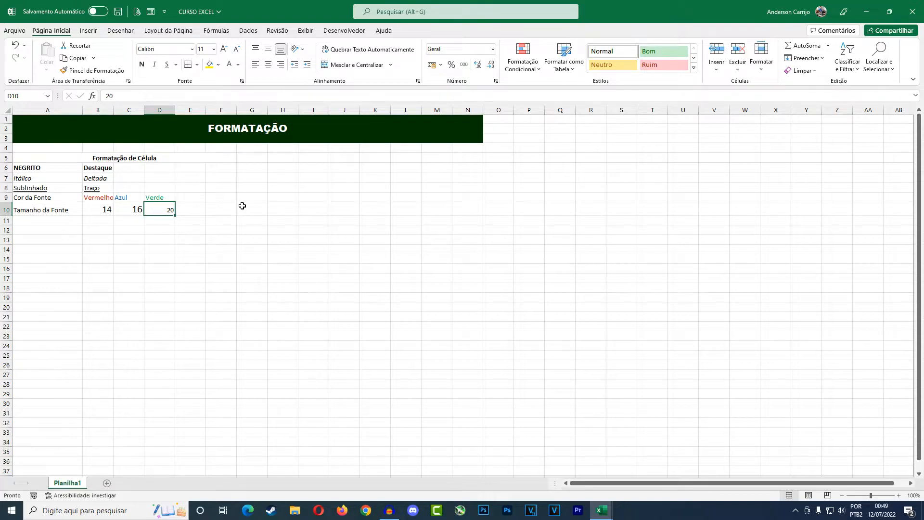
pyautogui.click(223, 49)
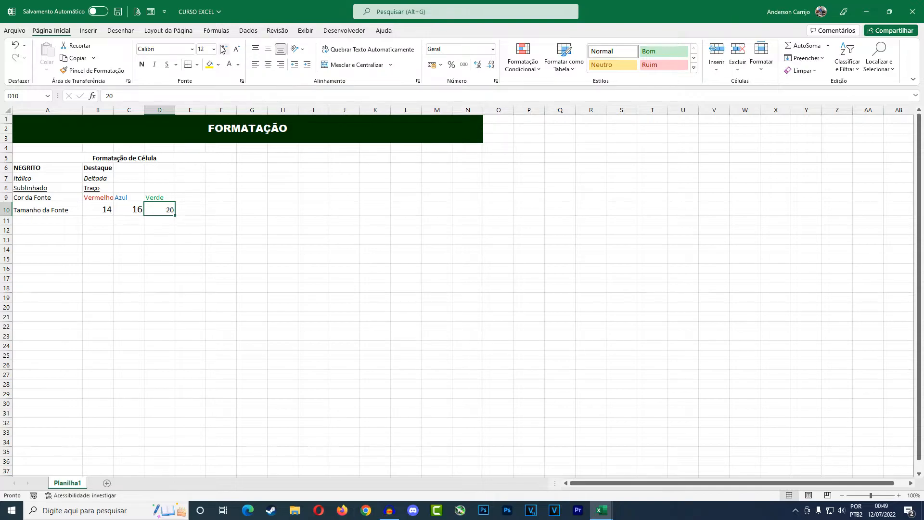
pyautogui.click(223, 49)
pyautogui.click(223, 49)
pyautogui.click(223, 49)
pyautogui.click(223, 49)
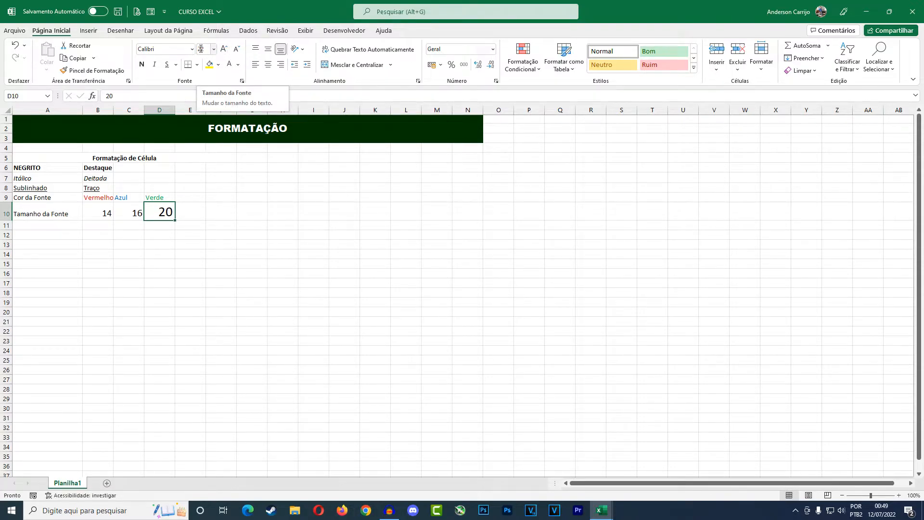
pyautogui.click(237, 50)
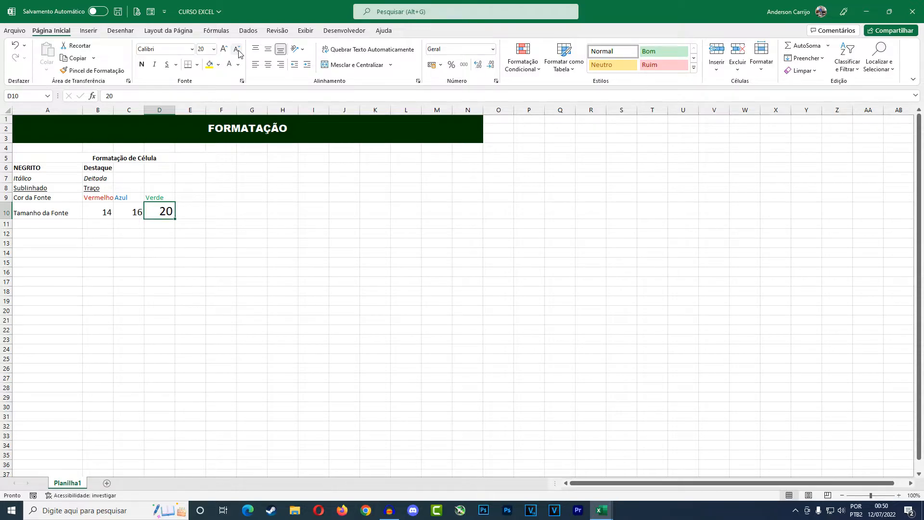
# Shrink the font of cell D10 incrementally to 12 and enlarge it back to 20
pyautogui.click(237, 49)
pyautogui.click(237, 49)
pyautogui.click(237, 49)
pyautogui.click(237, 49)
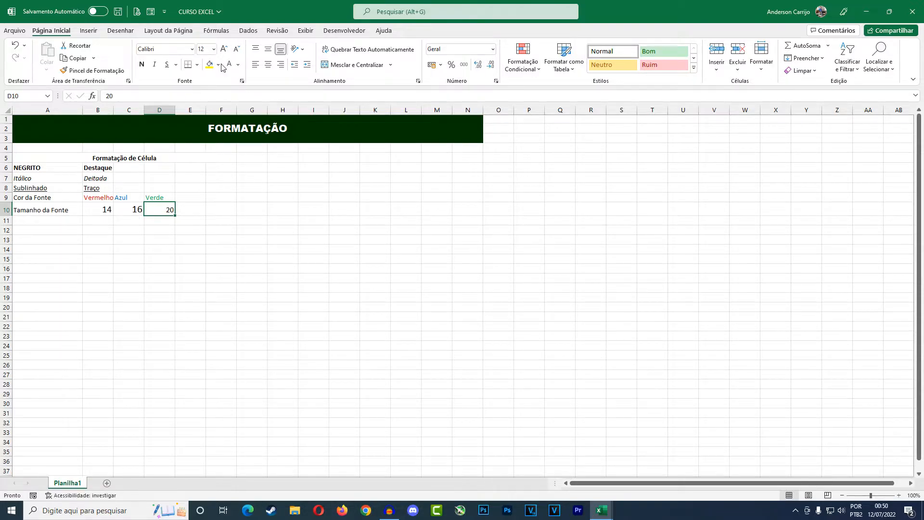
pyautogui.click(225, 50)
pyautogui.click(225, 50)
pyautogui.click(228, 51)
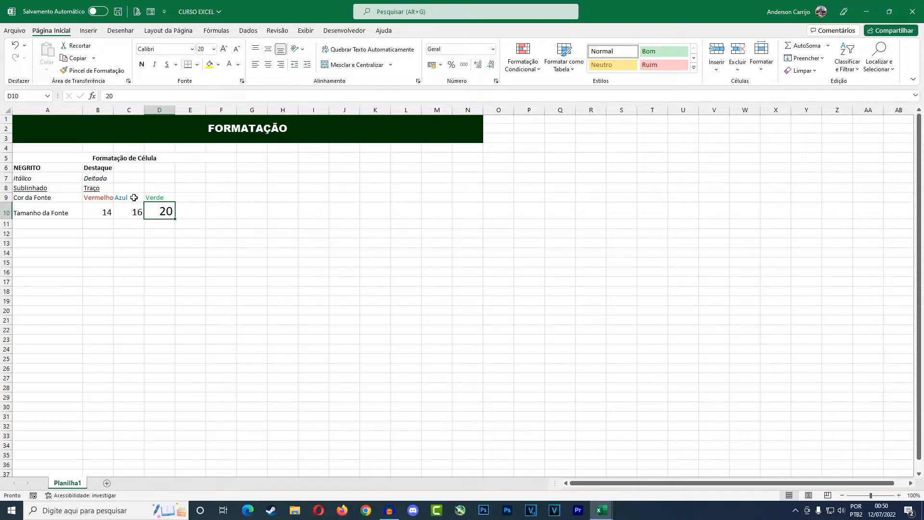
pyautogui.click(236, 50)
pyautogui.click(229, 51)
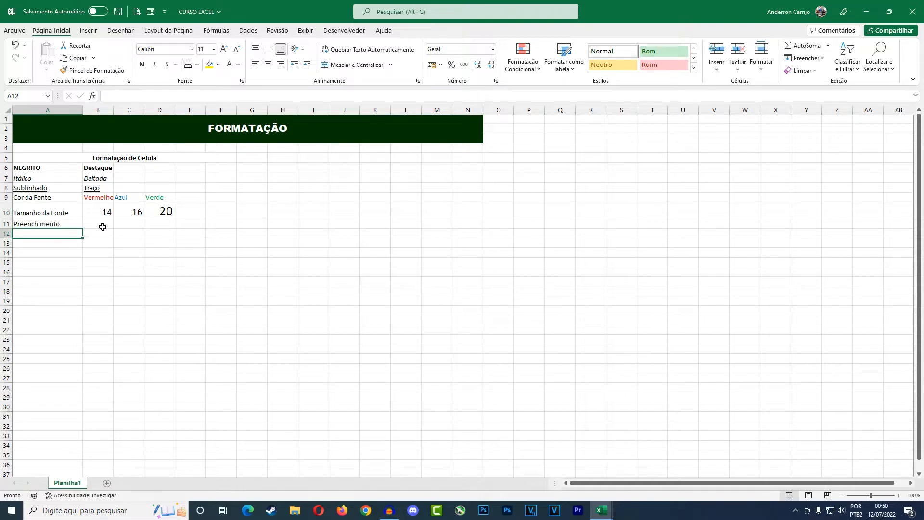
# Fill cell B11, beside the Preenchimento label, with the standard red colour
pyautogui.press('Up')
pyautogui.press('Right')
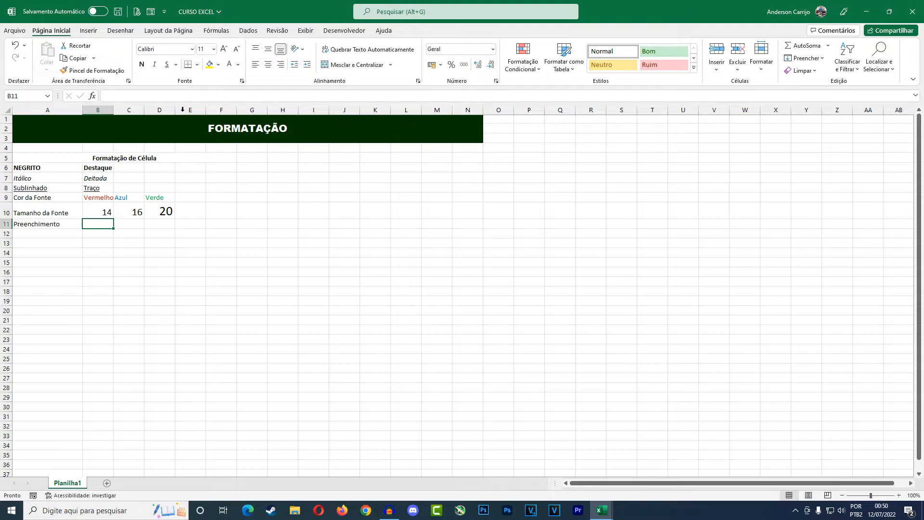
pyautogui.click(219, 66)
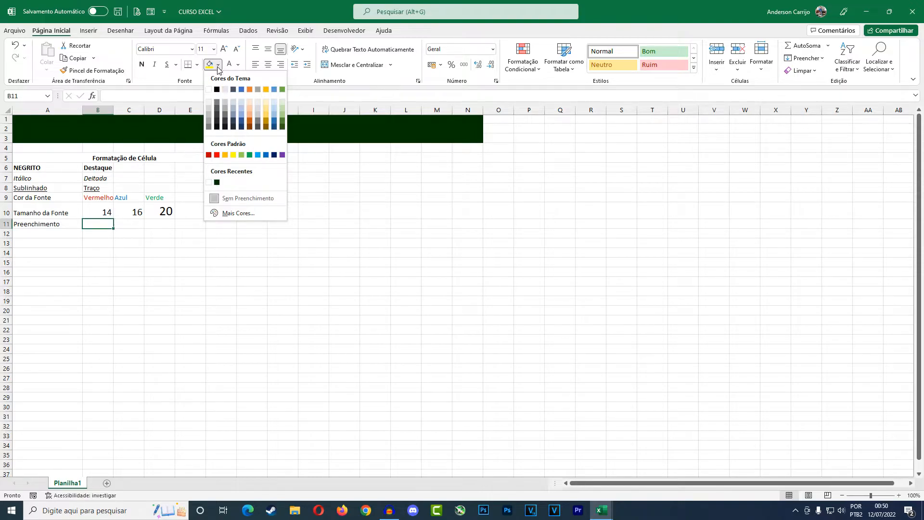
pyautogui.click(218, 66)
pyautogui.click(218, 66)
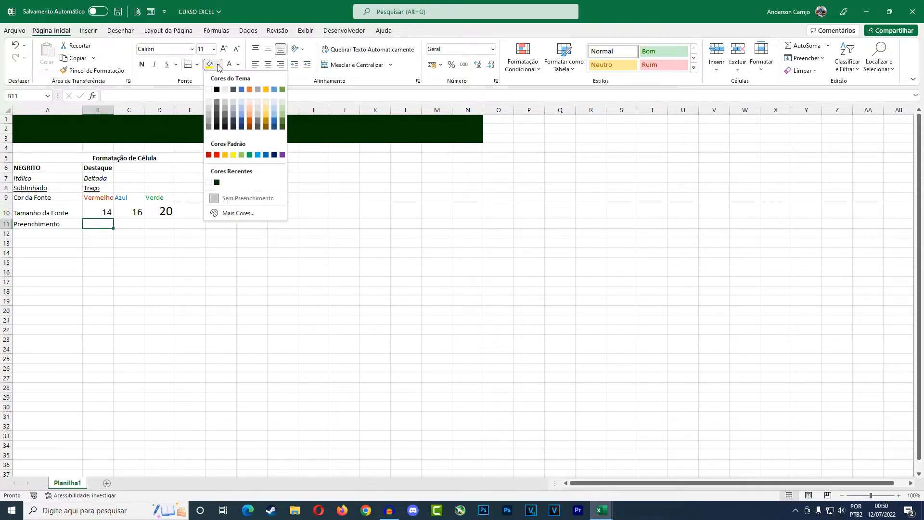
pyautogui.click(216, 155)
# Fill cell C11 with the standard blue colour, matching the colour names used in row 9
pyautogui.click(136, 224)
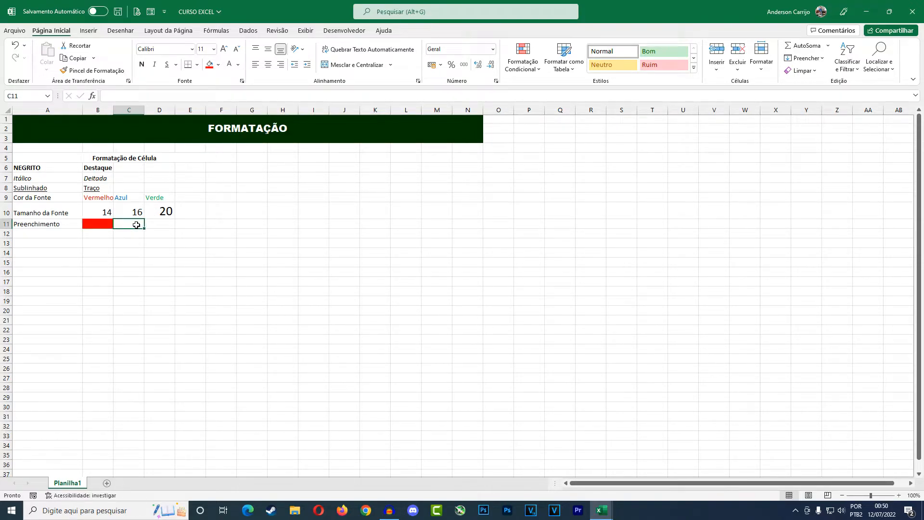
pyautogui.click(105, 198)
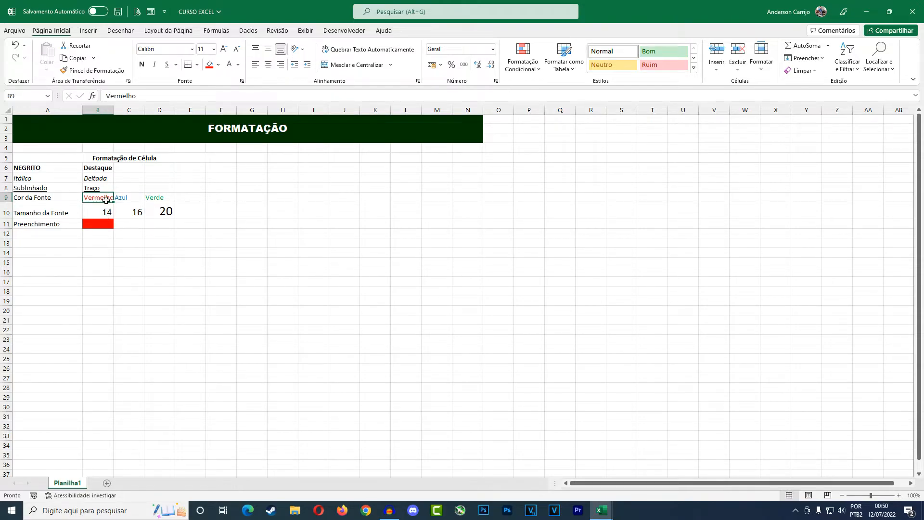
pyautogui.click(123, 198)
pyautogui.click(146, 198)
pyautogui.click(135, 225)
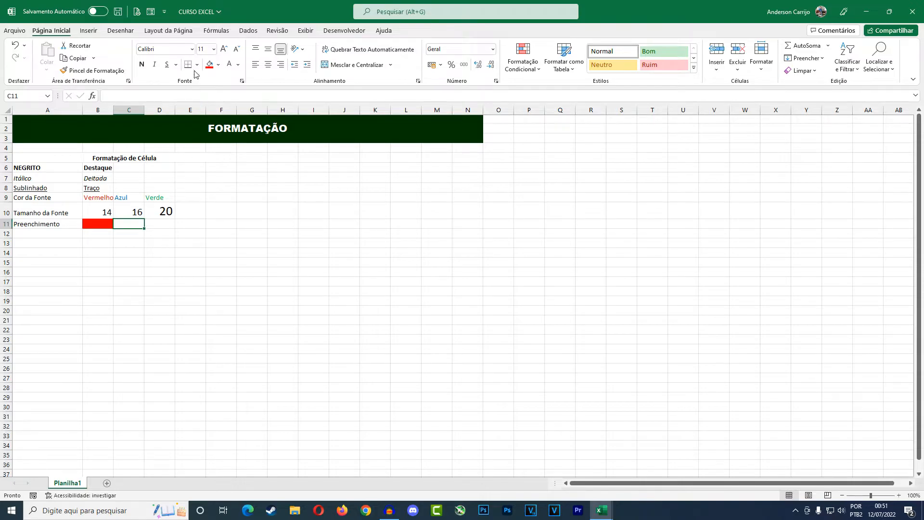
pyautogui.click(218, 65)
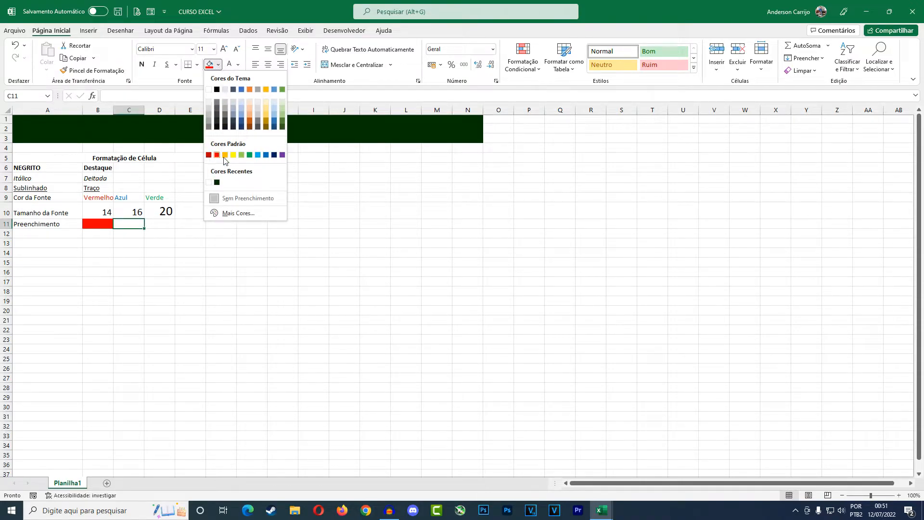
pyautogui.click(266, 155)
# Fill cell D11 with the standard yellow colour
pyautogui.click(167, 223)
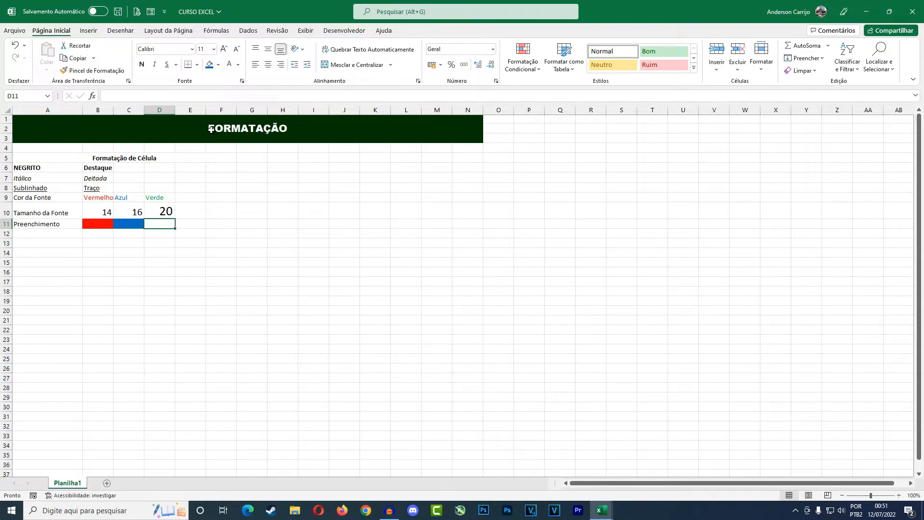
pyautogui.click(218, 64)
pyautogui.click(239, 155)
# Try out other standard and custom palette colours for the fill of cell D11 and discard the choice
pyautogui.click(218, 65)
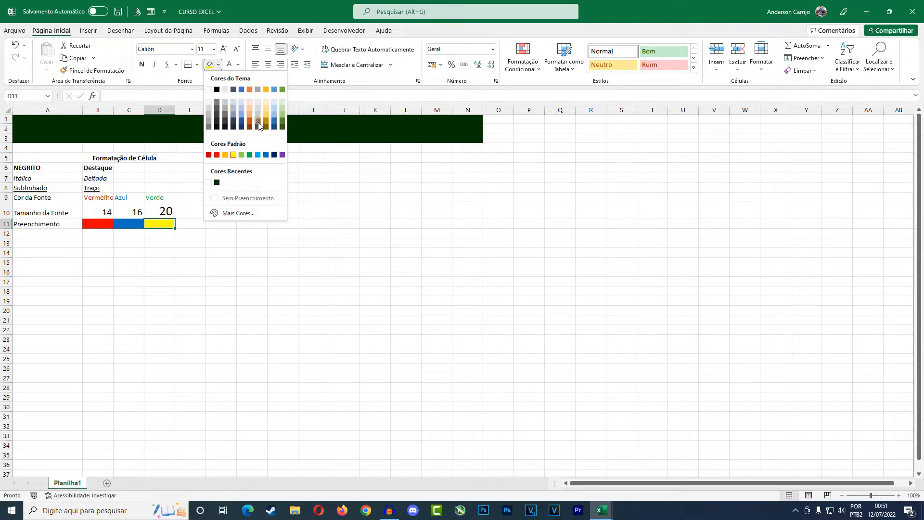
pyautogui.click(247, 215)
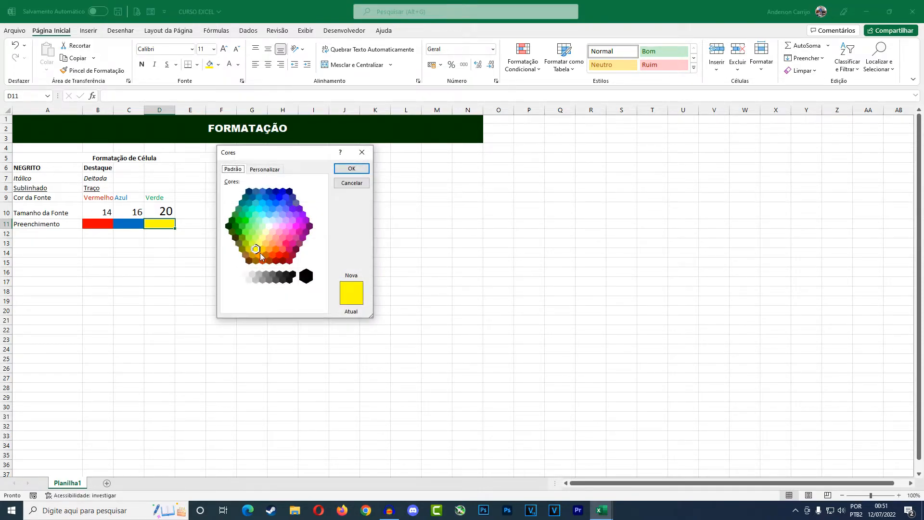
pyautogui.click(283, 231)
pyautogui.click(255, 235)
pyautogui.click(248, 208)
pyautogui.click(265, 169)
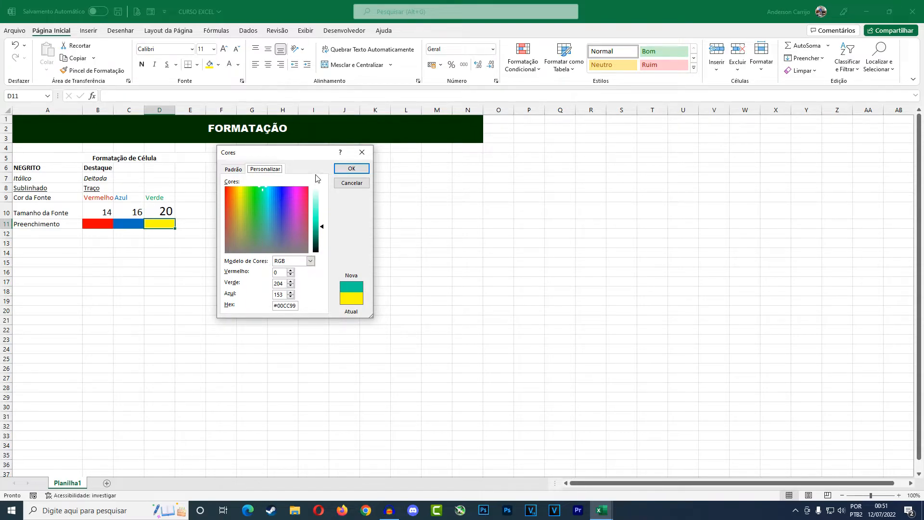
pyautogui.click(341, 182)
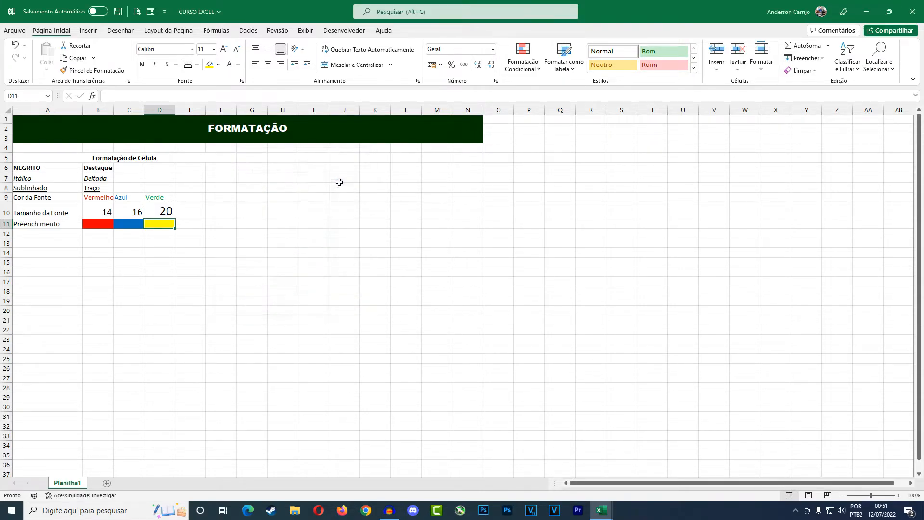
# Change the fill of cell D11 to white
pyautogui.click(218, 64)
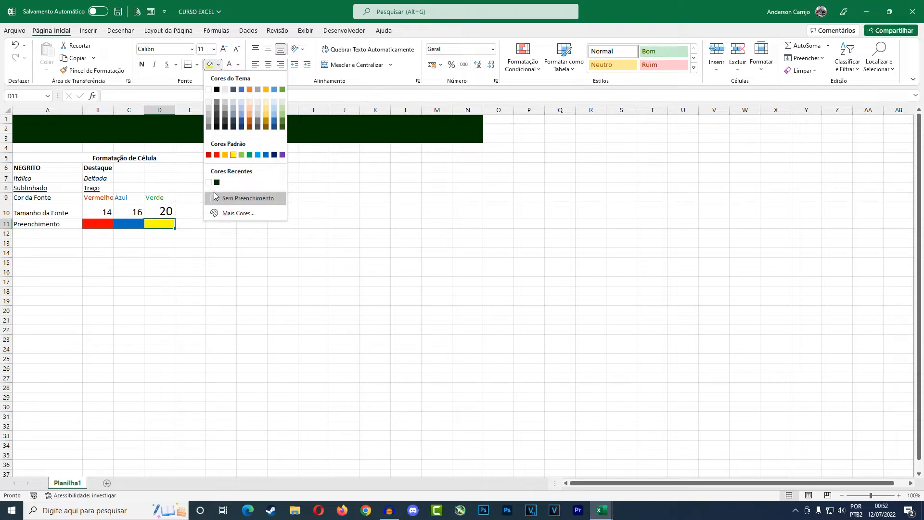
pyautogui.click(208, 90)
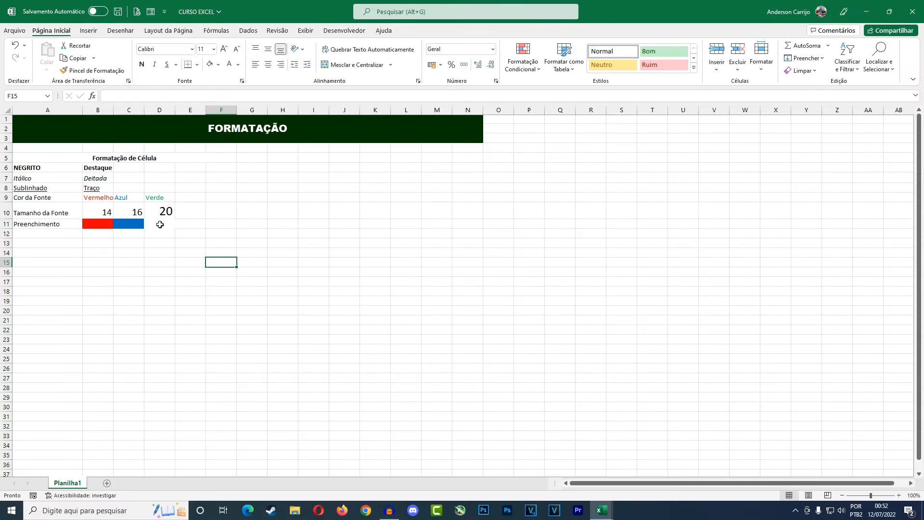
pyautogui.click(349, 289)
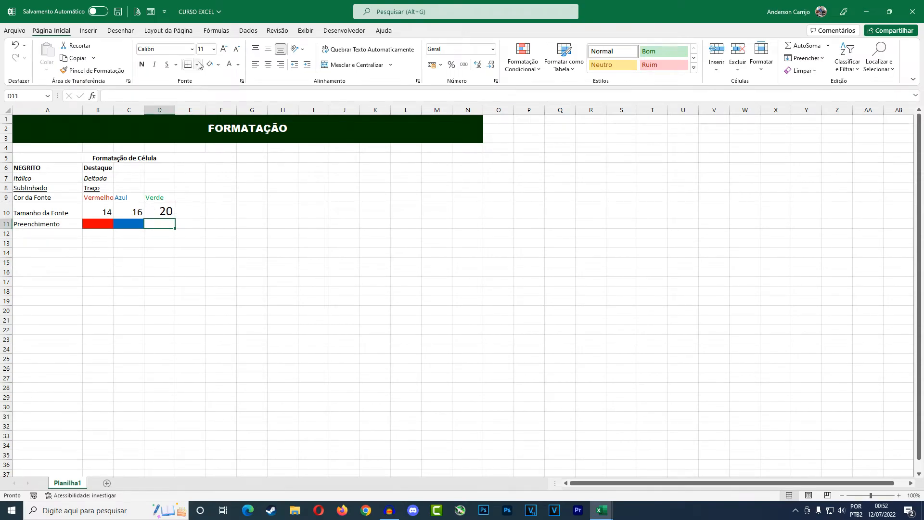
# Remove the fill from cell D11 with the Sem Preenchimento option
pyautogui.click(218, 64)
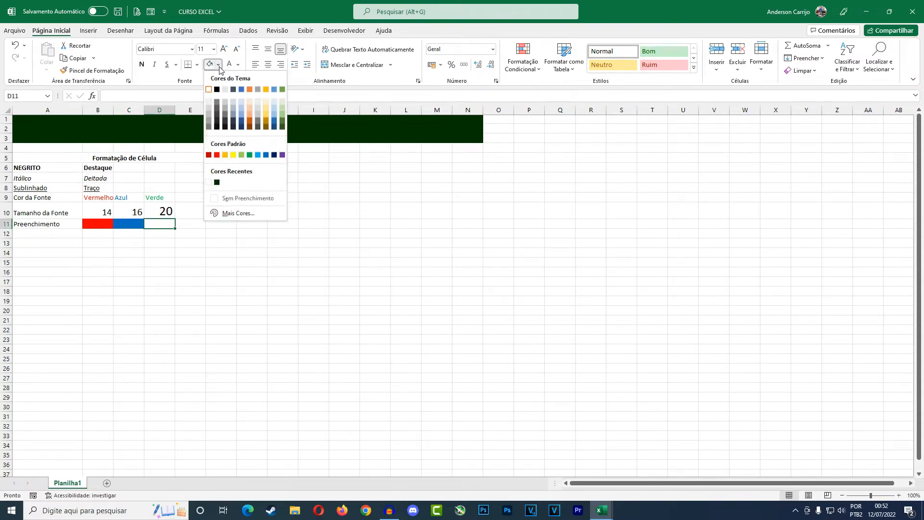
pyautogui.click(243, 202)
pyautogui.click(310, 263)
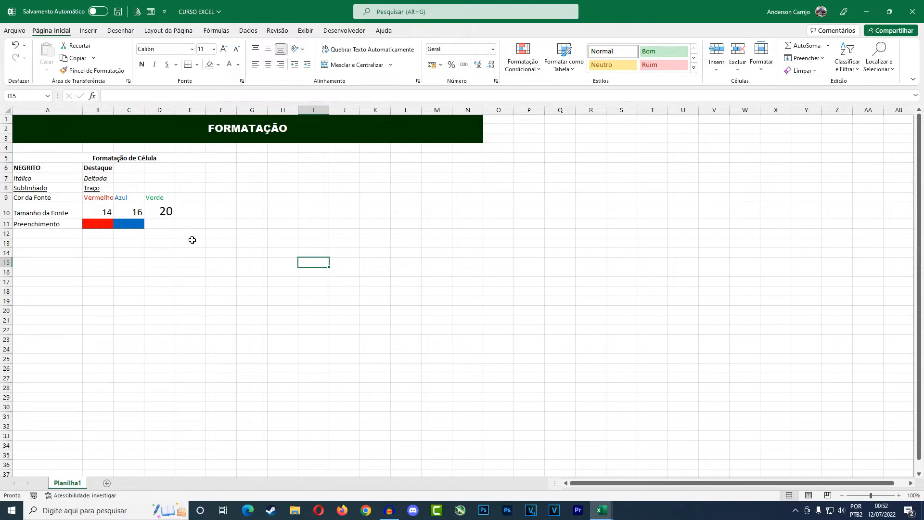
# Fill cell D11 with green
pyautogui.click(161, 227)
pyautogui.click(180, 255)
pyautogui.click(157, 226)
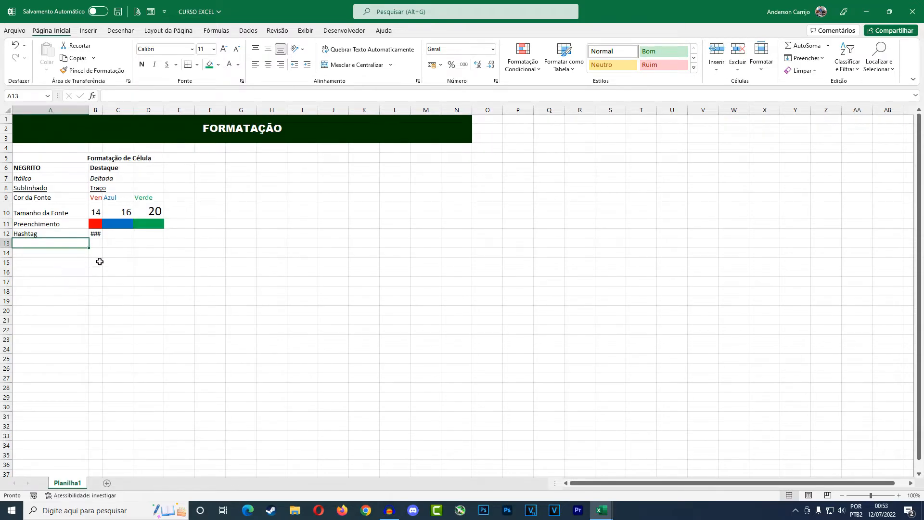
# AutoFit the width of column B to its contents, undo it, and apply the AutoFit again
pyautogui.click(98, 235)
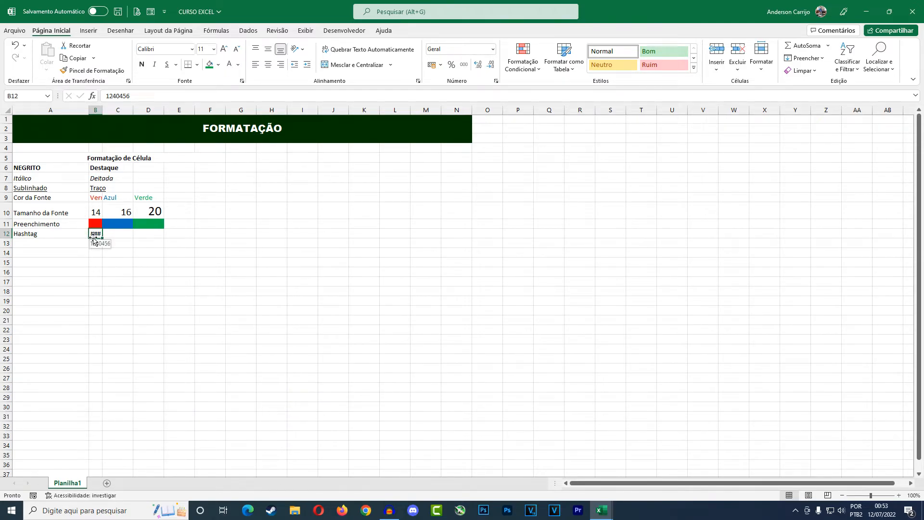
pyautogui.doubleClick(102, 109)
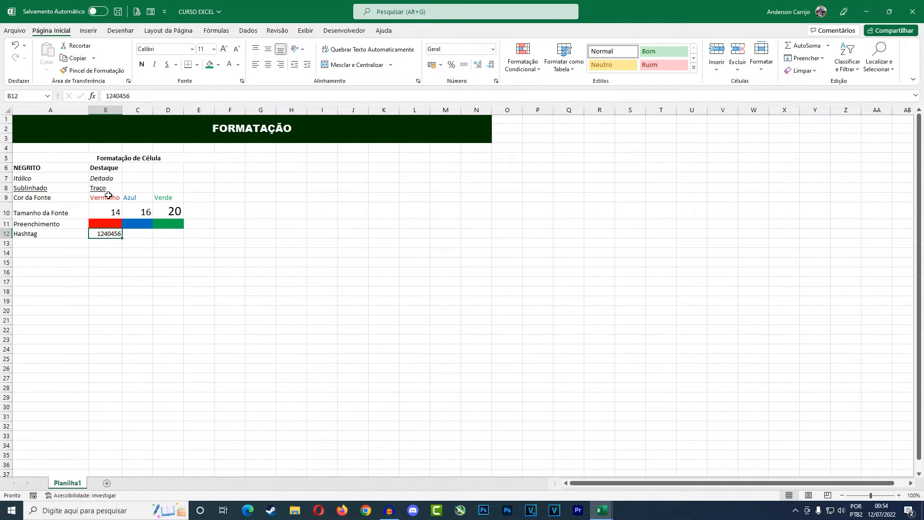
pyautogui.hotkey('ctrl', 'z')
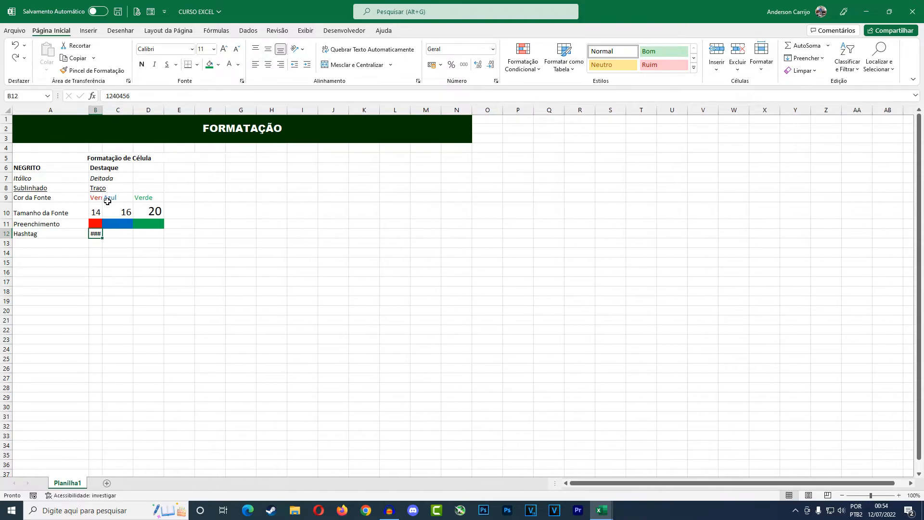
pyautogui.doubleClick(102, 110)
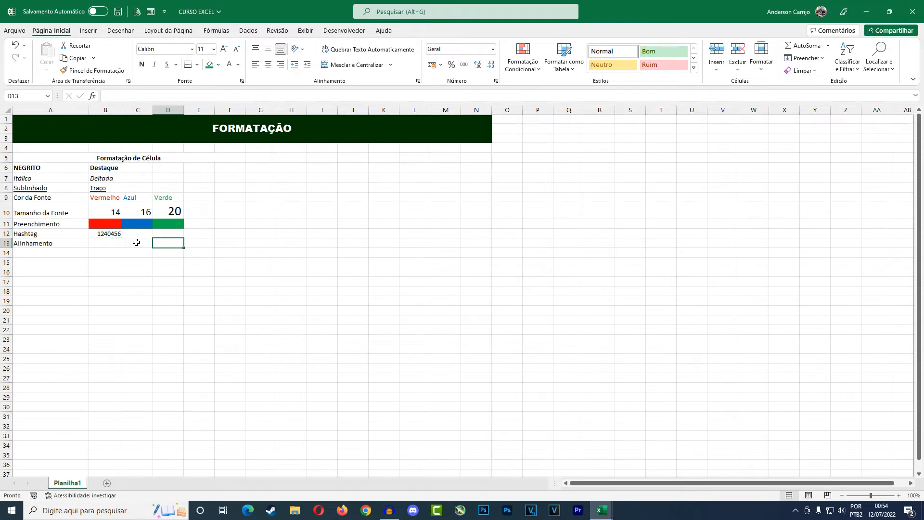
# Enter "Centralizado" in cell B13 and widen columns B through E
pyautogui.click(117, 243)
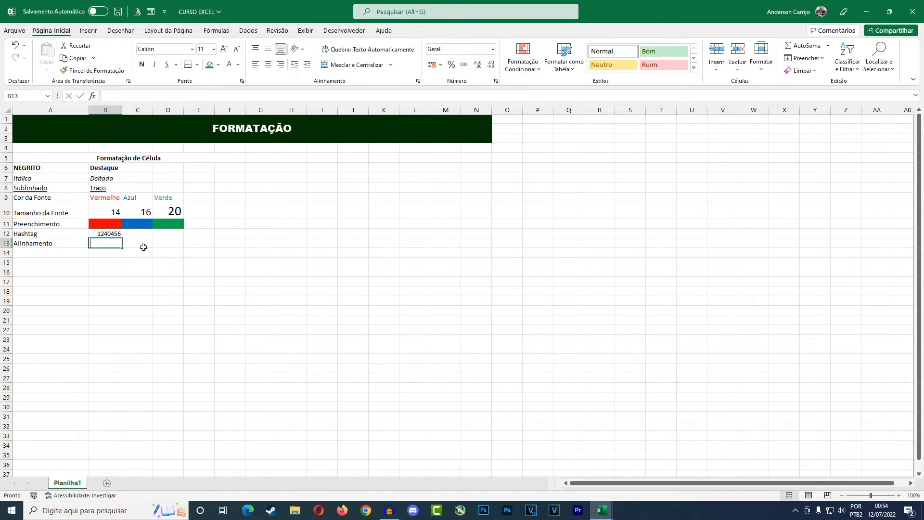
pyautogui.write('Centralizado')
pyautogui.press('Return')
pyautogui.moveTo(123, 110); pyautogui.dragTo(208, 110)
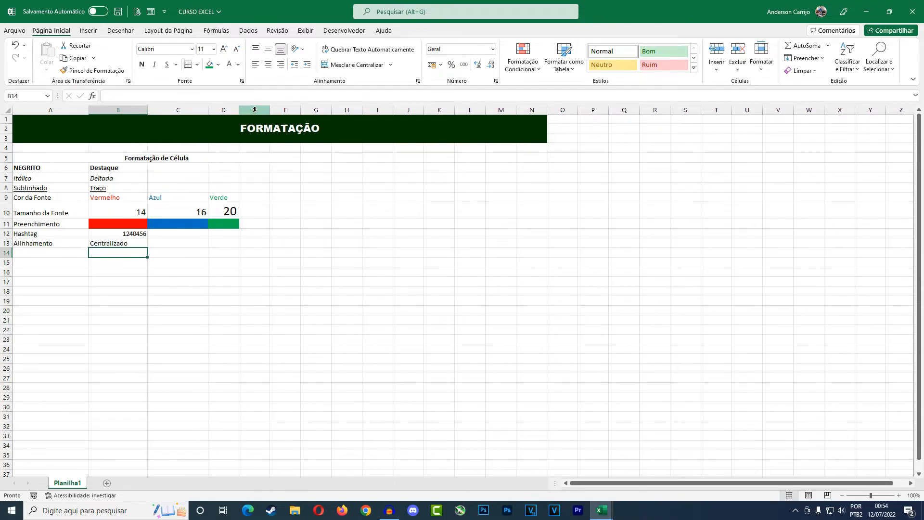
pyautogui.moveTo(269, 110); pyautogui.dragTo(300, 109)
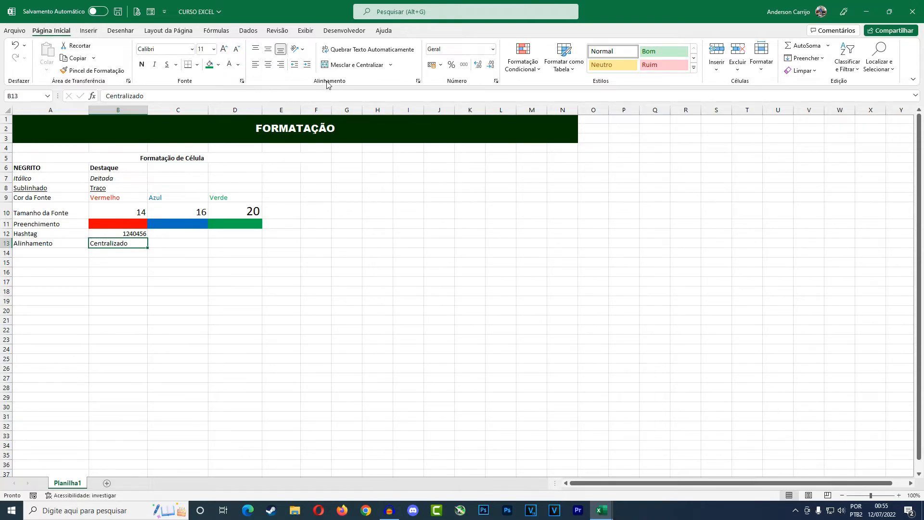
# Centre the text in cell B13 horizontally and enter "Esquerda" in cell C13
pyautogui.click(268, 65)
pyautogui.click(165, 245)
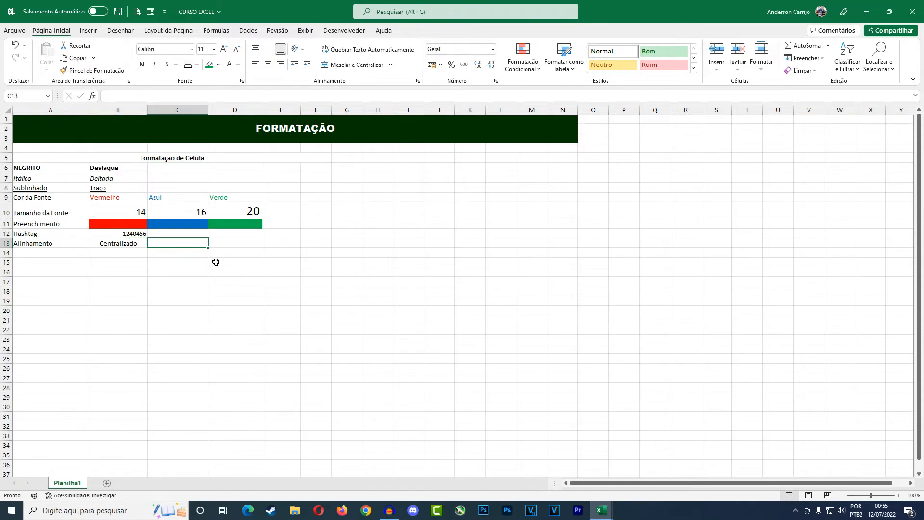
pyautogui.write('Esquer')
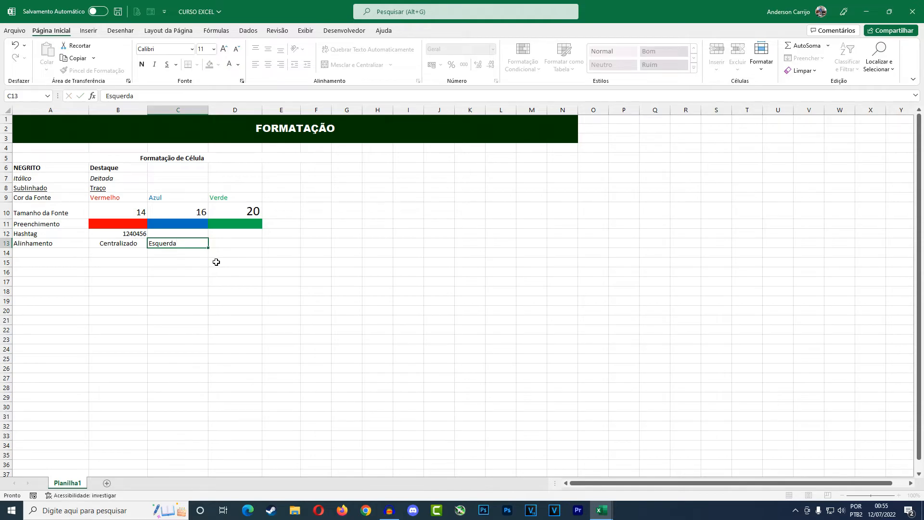
pyautogui.write('da')
pyautogui.press('Return')
# Try right alignment on cell C13, and set its text to left alignment
pyautogui.click(182, 242)
pyautogui.click(281, 65)
pyautogui.click(255, 64)
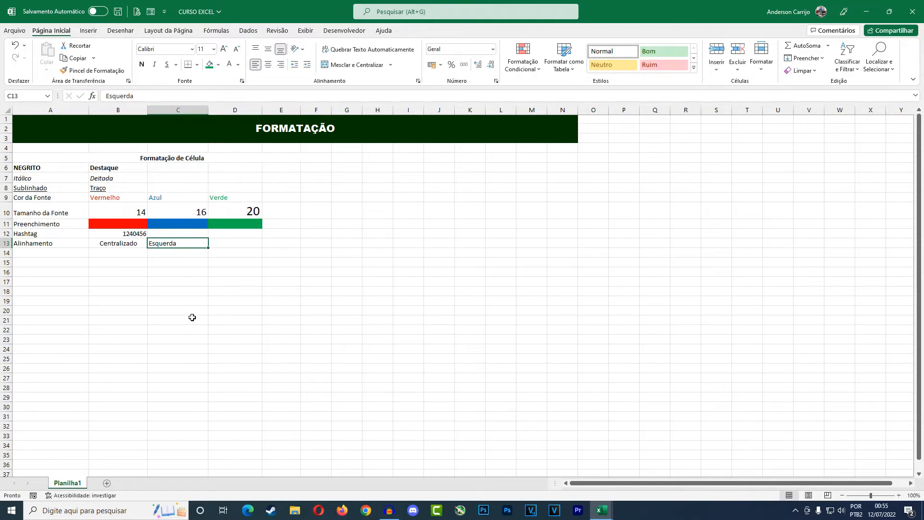
# Enter "Direita" in cell D13 and align its text to the right
pyautogui.click(224, 245)
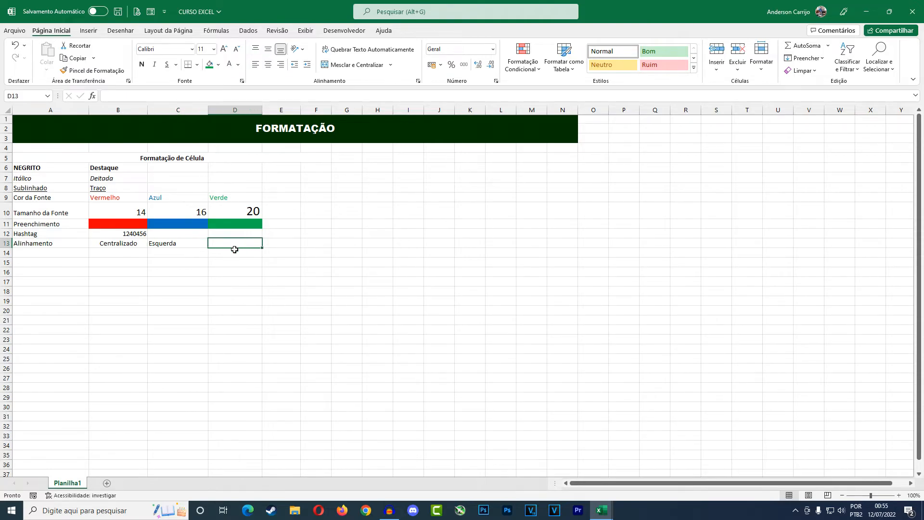
pyautogui.write('Direita')
pyautogui.press('Return')
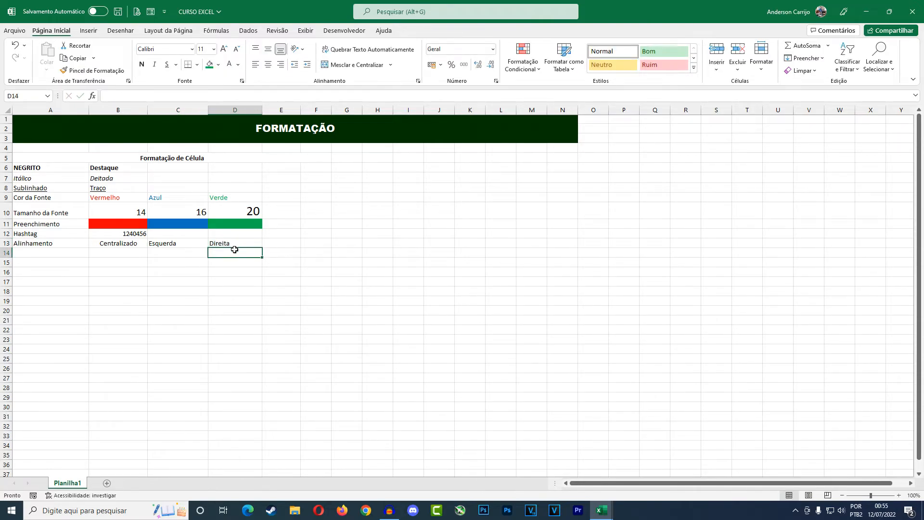
pyautogui.click(235, 243)
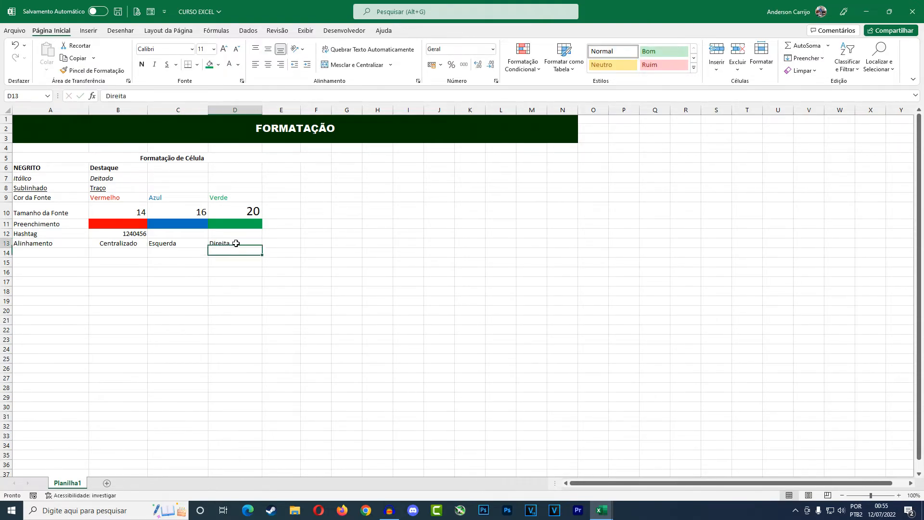
pyautogui.click(281, 66)
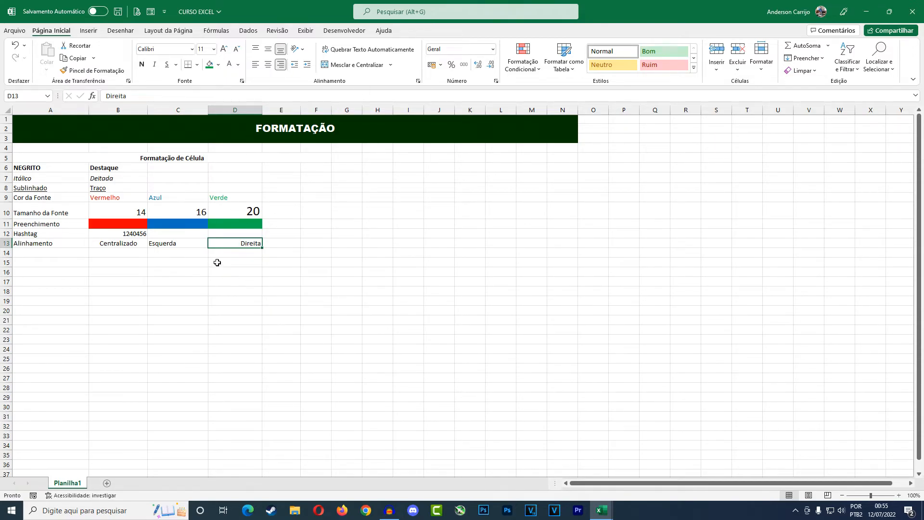
# Enter "Justificado Justificado" in cell E13 and widen column E to fit the text
pyautogui.click(284, 244)
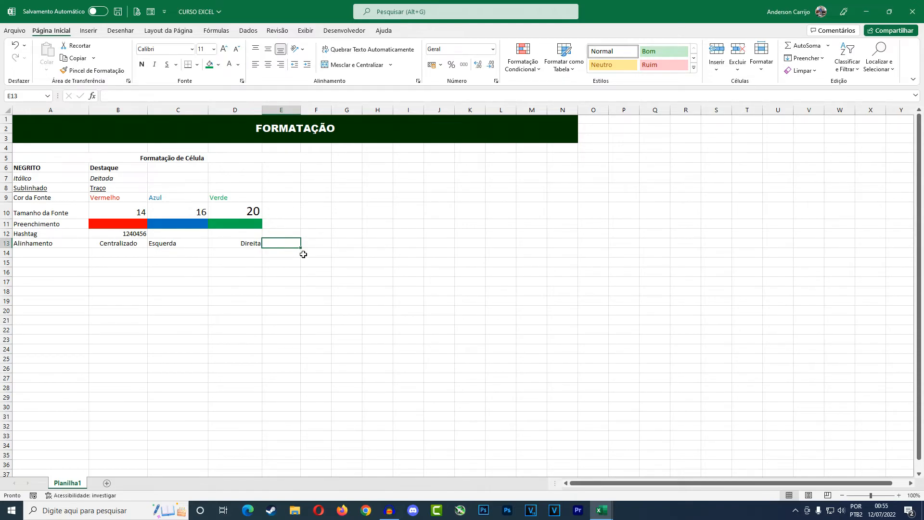
pyautogui.write('Ju')
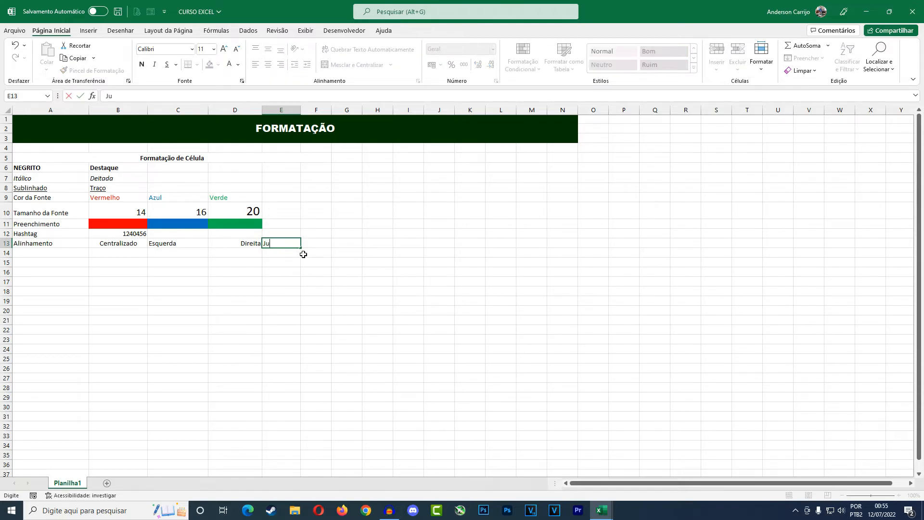
pyautogui.write('stificado')
pyautogui.press('Return')
pyautogui.press('Up')
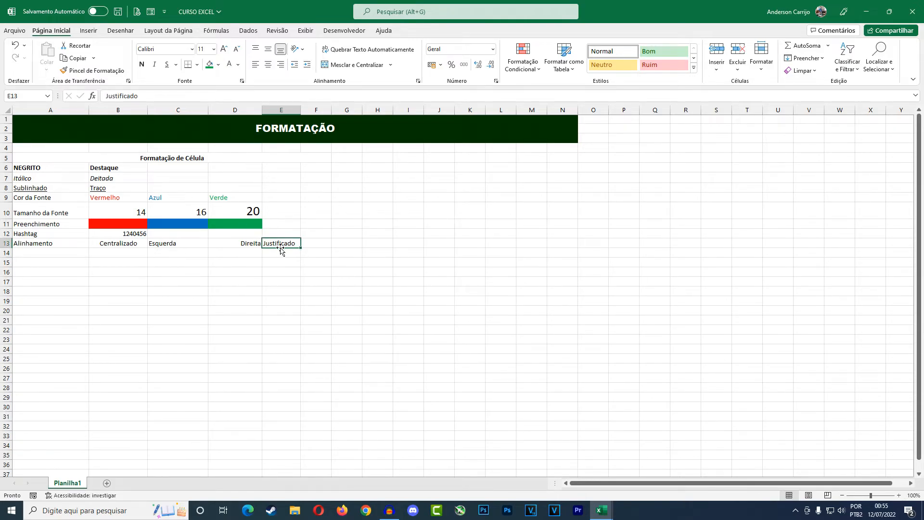
pyautogui.moveTo(301, 110); pyautogui.dragTo(320, 111)
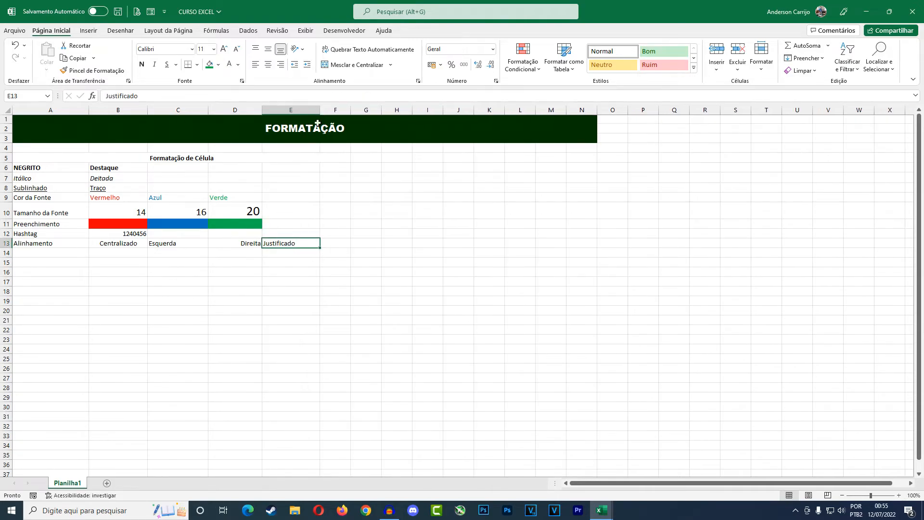
pyautogui.doubleClick(302, 245)
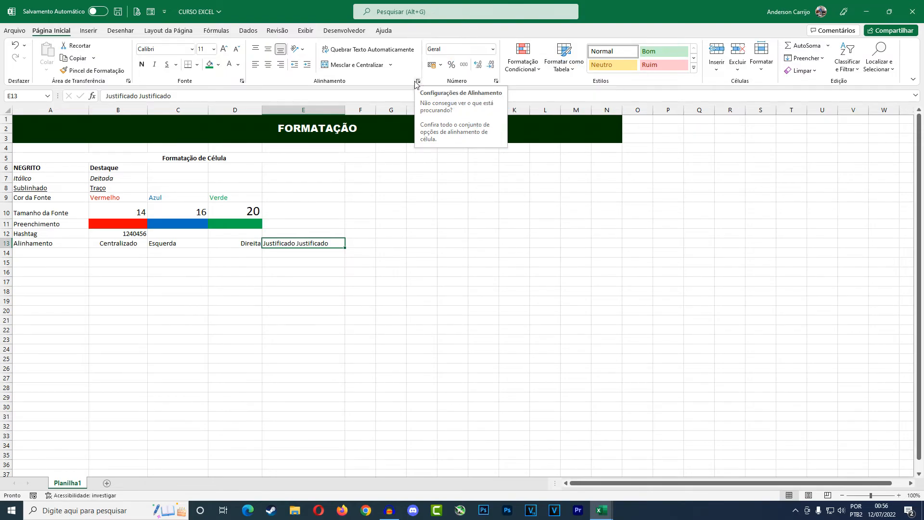
# Set the horizontal text alignment of cell E13 to Justificar in the cell alignment settings
pyautogui.click(417, 81)
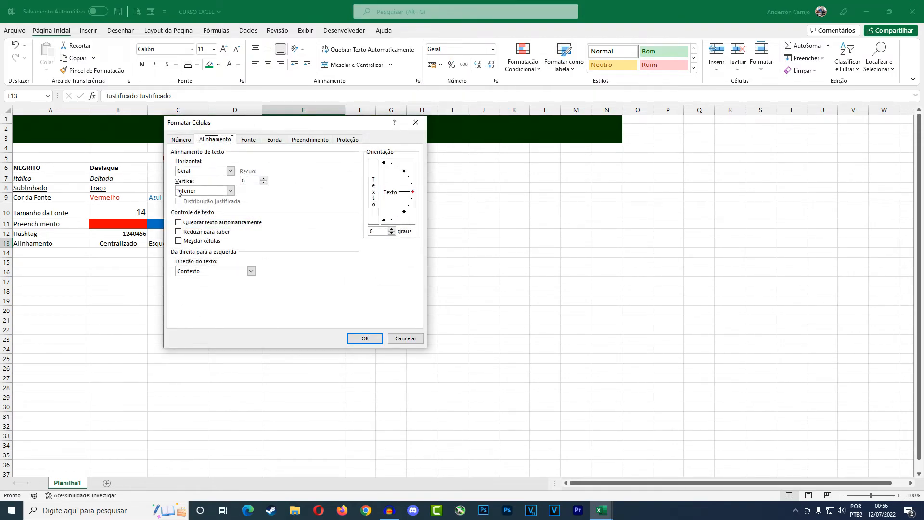
pyautogui.click(231, 172)
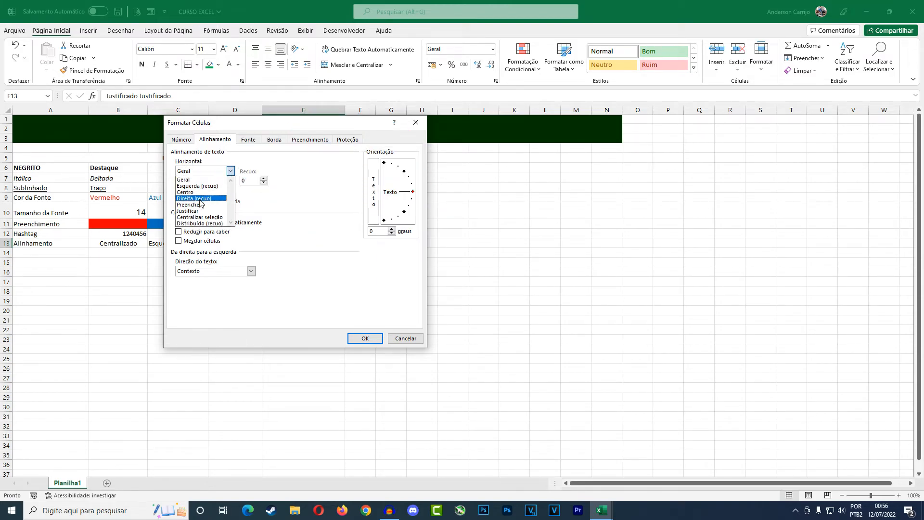
pyautogui.click(197, 211)
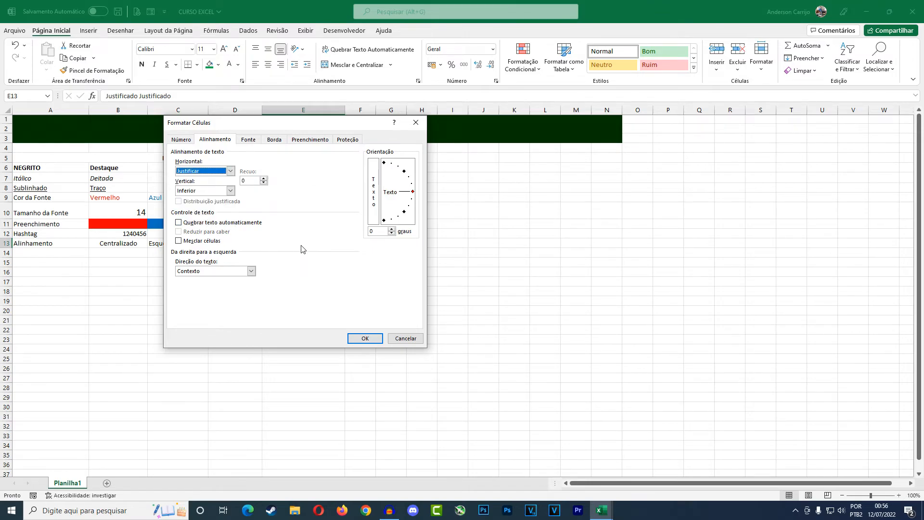
pyautogui.click(365, 339)
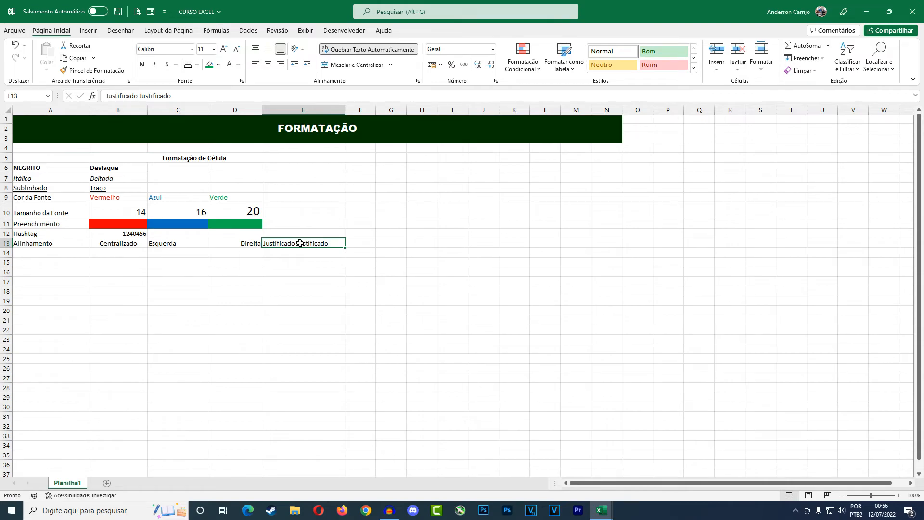
# Increase the height of row 5, which holds the "Formatação de Célula" heading
pyautogui.click(115, 244)
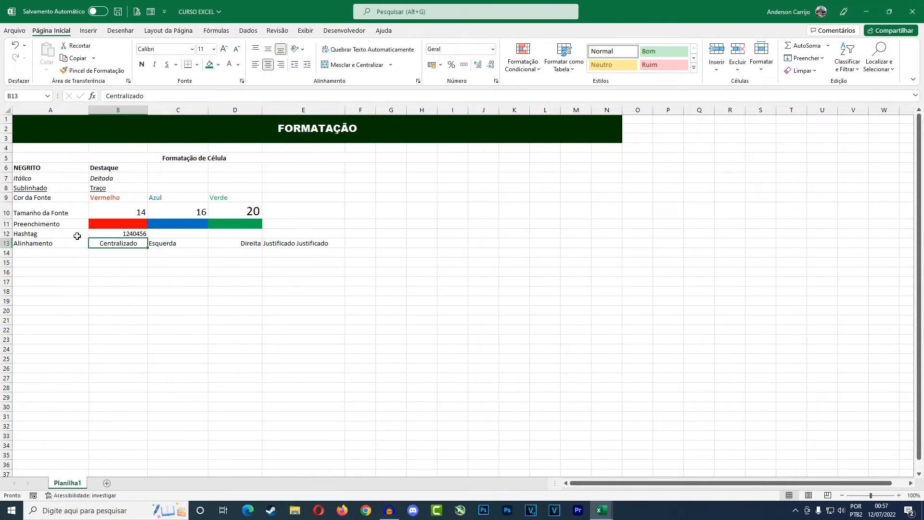
pyautogui.click(59, 155)
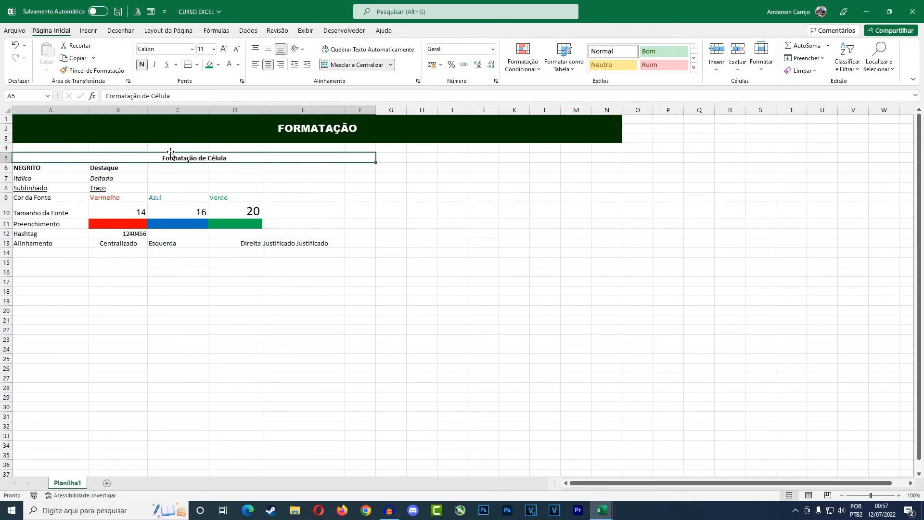
pyautogui.click(209, 130)
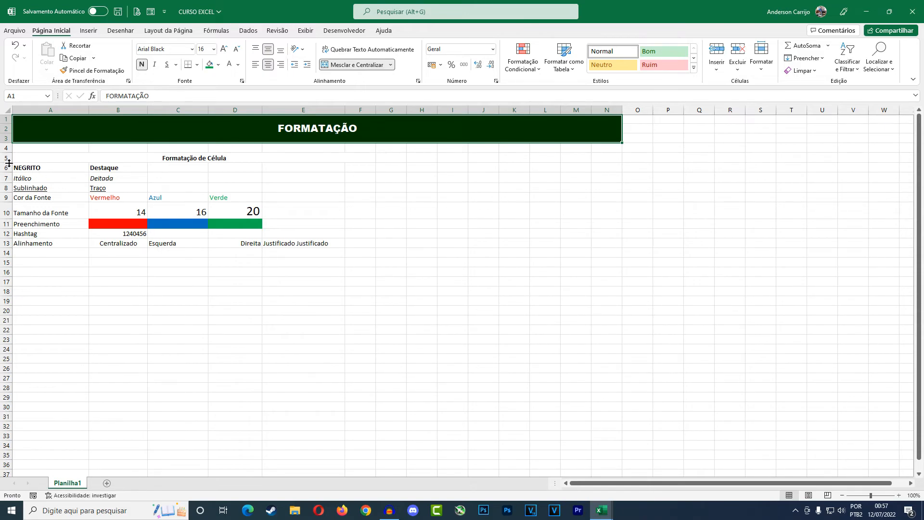
pyautogui.moveTo(8, 162); pyautogui.dragTo(7, 178)
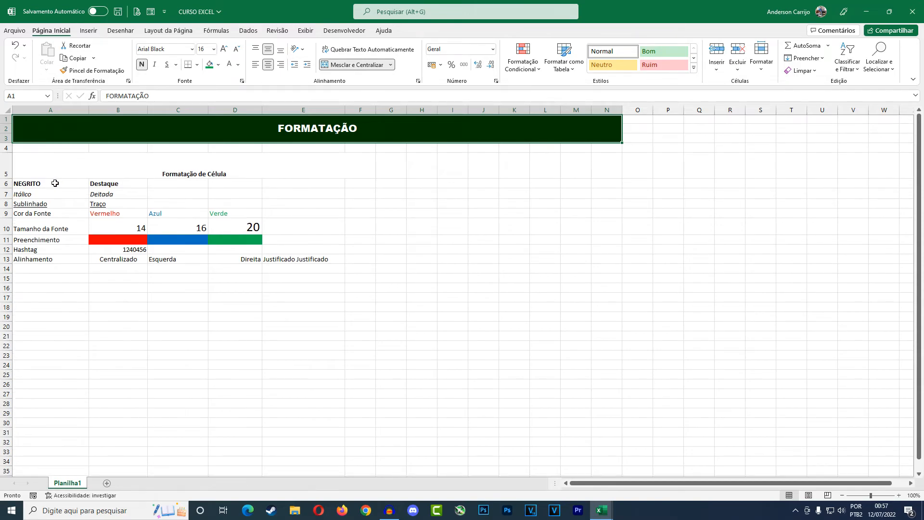
# Try top, middle and bottom vertical alignment on the "Formatação de Célula" heading in row 5
pyautogui.click(71, 162)
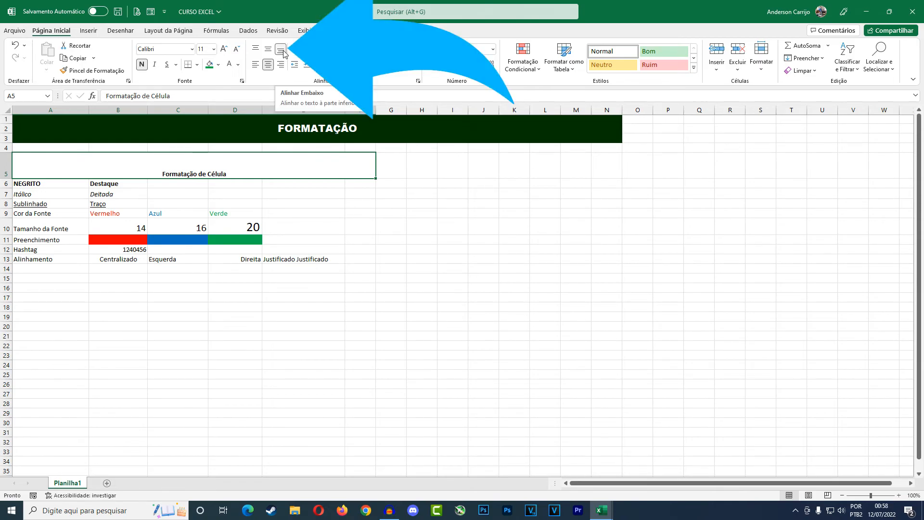
pyautogui.click(257, 51)
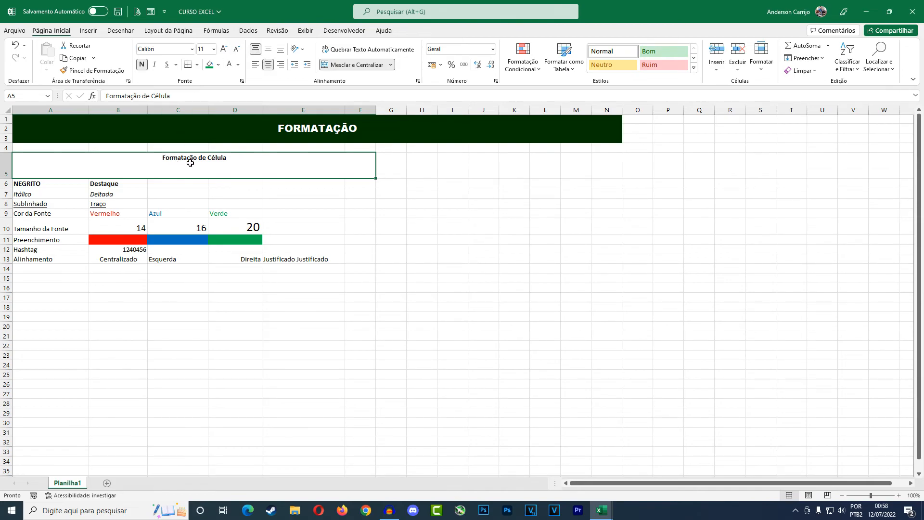
pyautogui.click(268, 50)
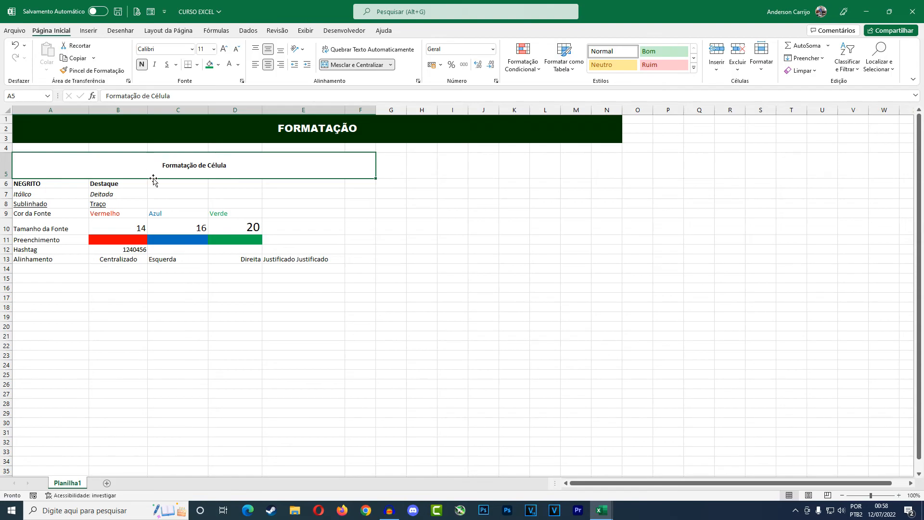
pyautogui.click(281, 51)
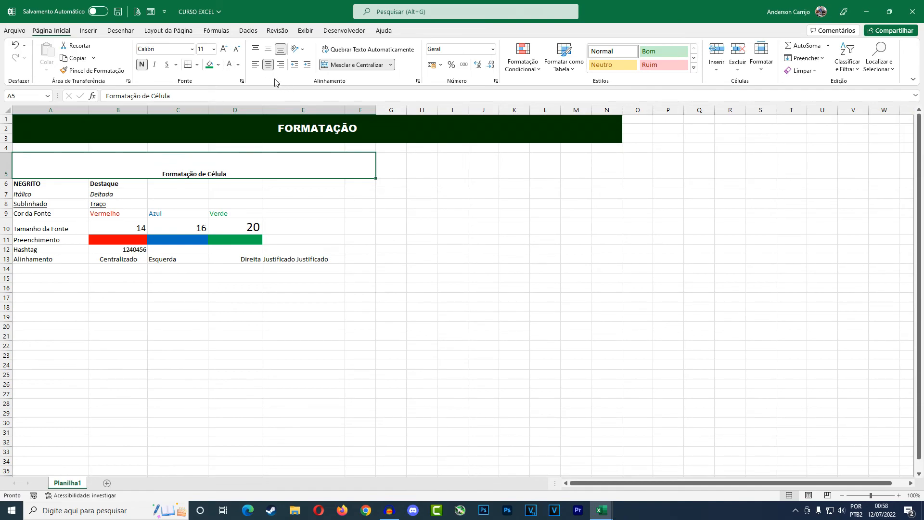
# Try left, centre and right horizontal alignment on the "Formatação de Célula" heading
pyautogui.click(255, 65)
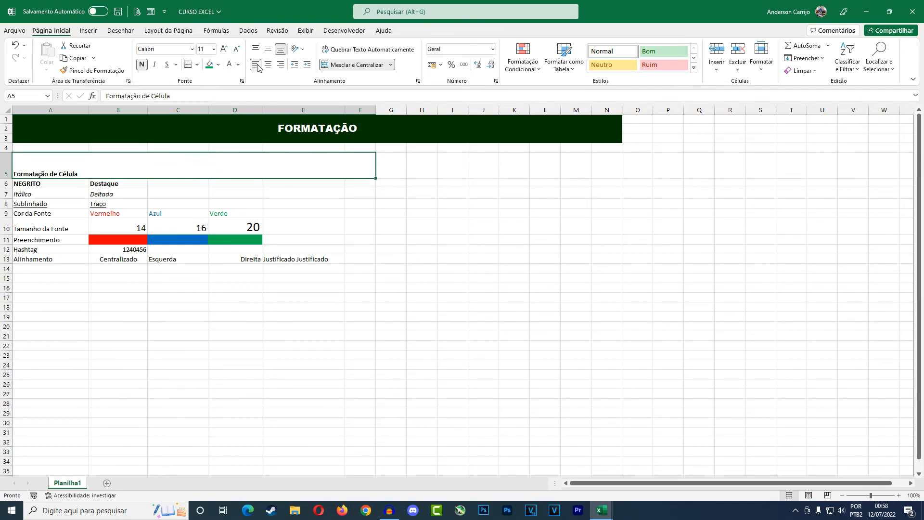
pyautogui.click(268, 65)
pyautogui.click(281, 68)
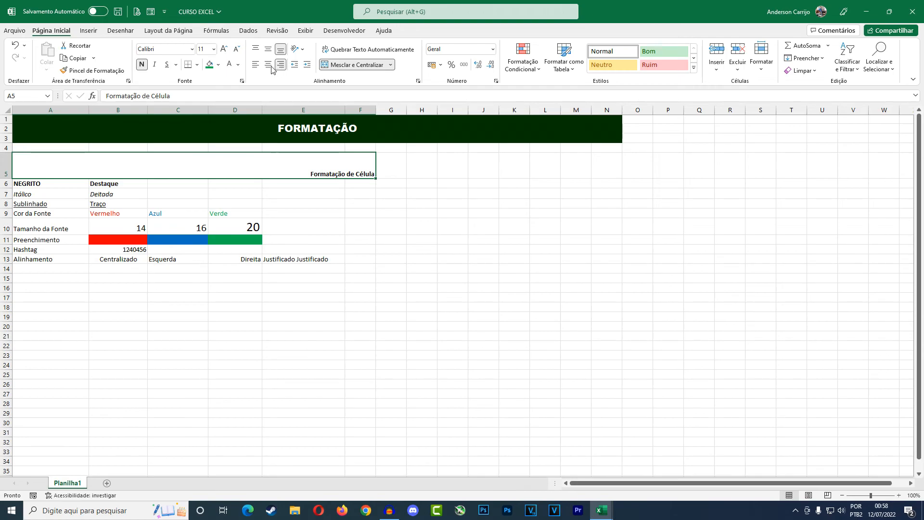
# Centre the "Formatação de Célula" heading both vertically and horizontally within its merged cell
pyautogui.click(268, 50)
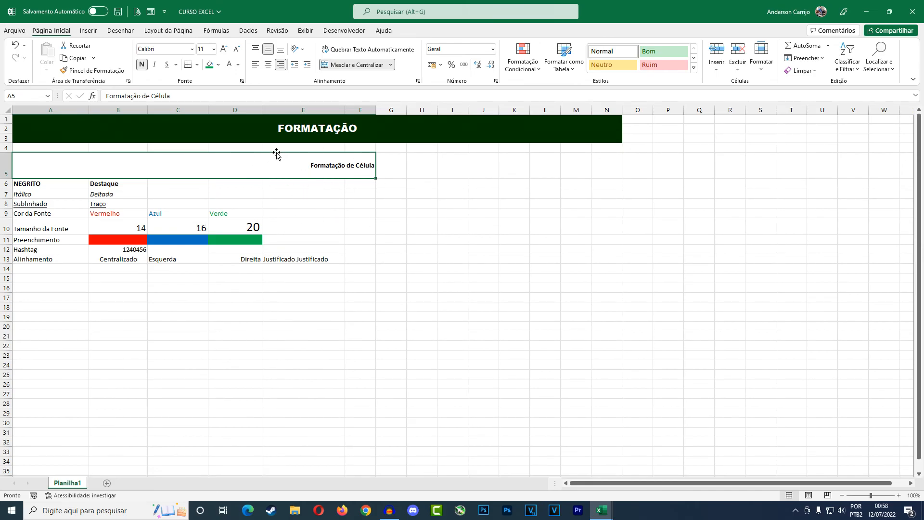
pyautogui.click(268, 64)
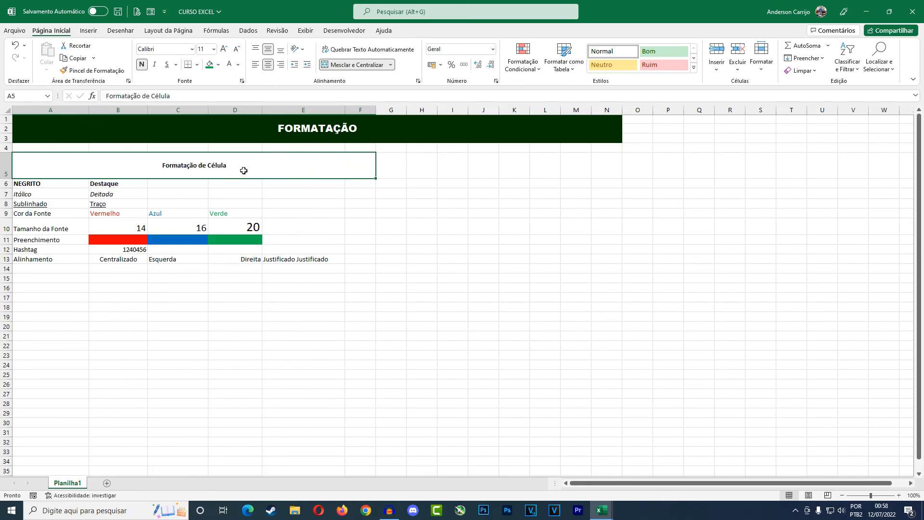
pyautogui.click(281, 184)
pyautogui.click(177, 182)
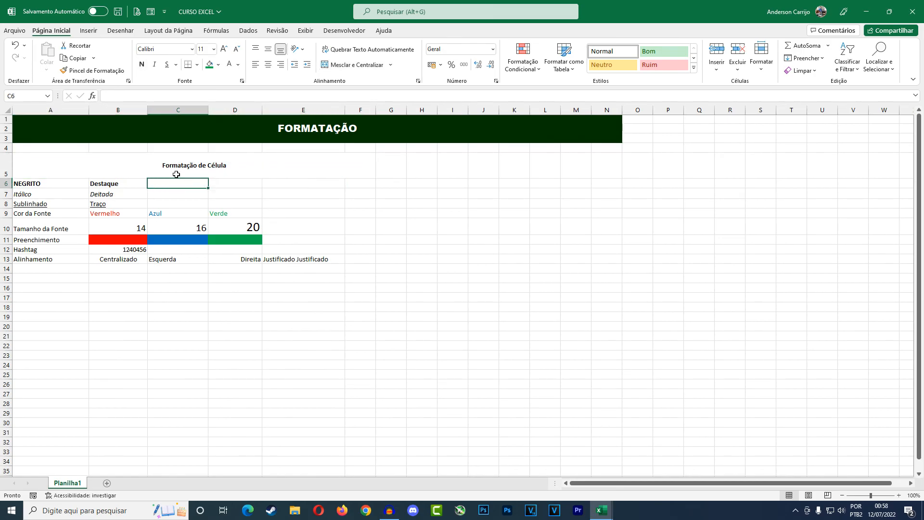
# Extend the merged and centred "Formatação de Célula" heading across cells A5 to N5
pyautogui.click(177, 174)
pyautogui.moveTo(86, 160); pyautogui.dragTo(606, 164)
pyautogui.click(352, 65)
pyautogui.click(351, 65)
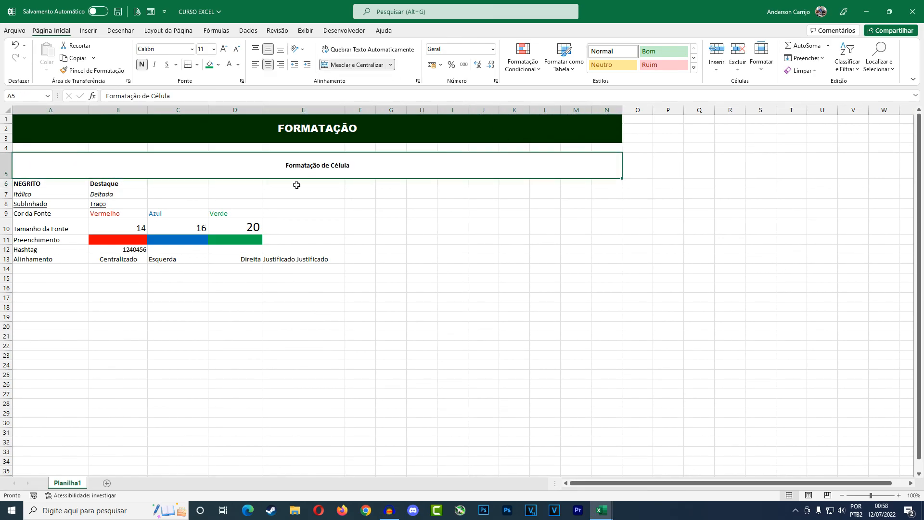
pyautogui.click(319, 202)
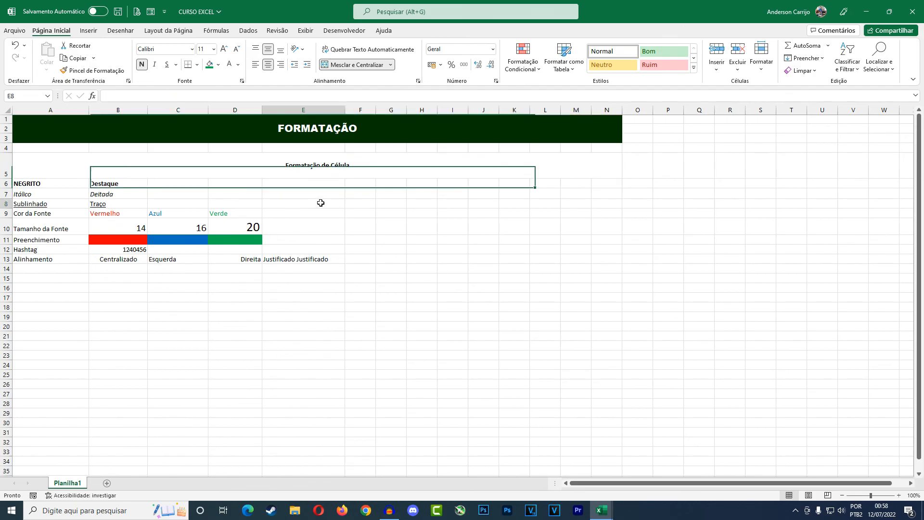
# Increase the font size of the "Formatação de Célula" heading to 16
pyautogui.click(290, 169)
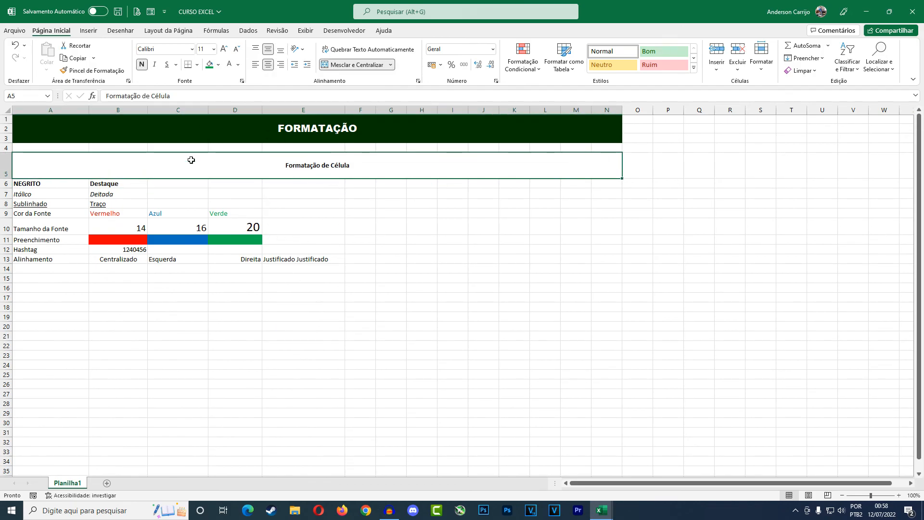
pyautogui.click(223, 49)
pyautogui.click(223, 49)
pyautogui.click(223, 49)
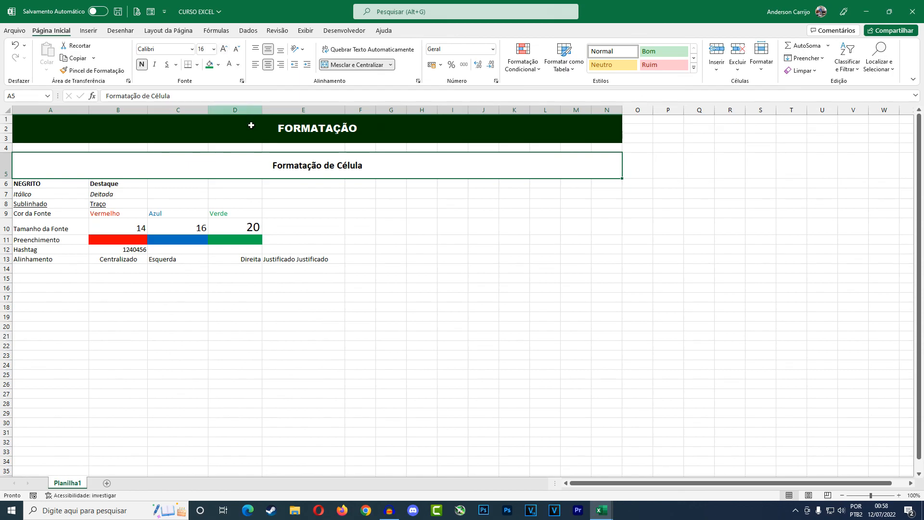
# Fill the "Formatação de Célula" heading with dark blue and set its font color to white
pyautogui.click(218, 65)
pyautogui.click(274, 155)
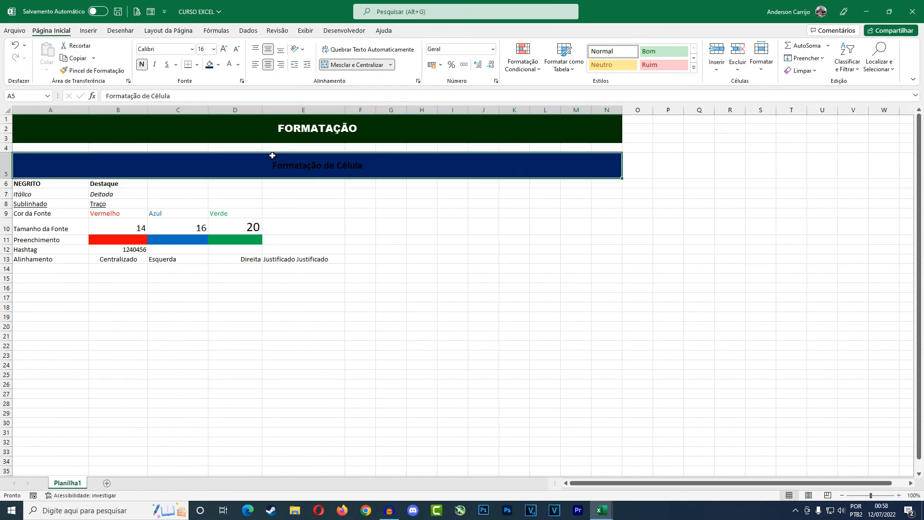
pyautogui.click(230, 64)
pyautogui.click(430, 243)
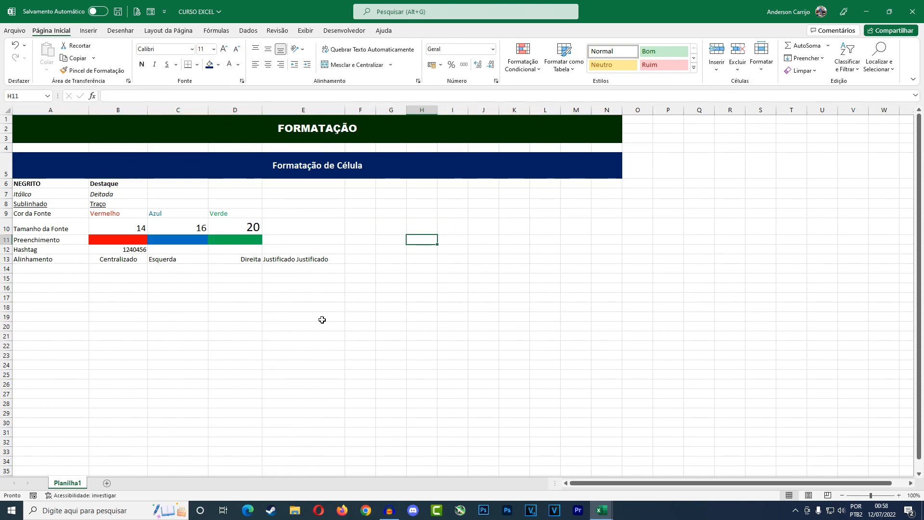
pyautogui.click(235, 374)
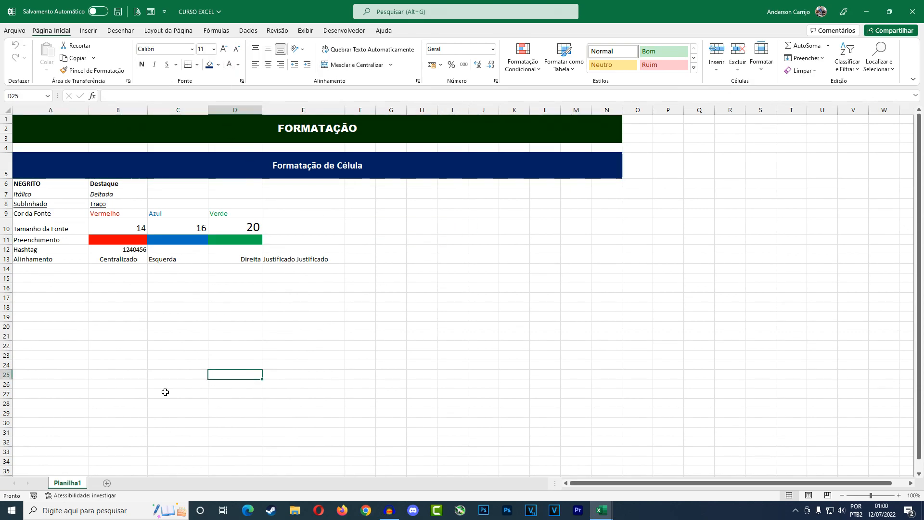